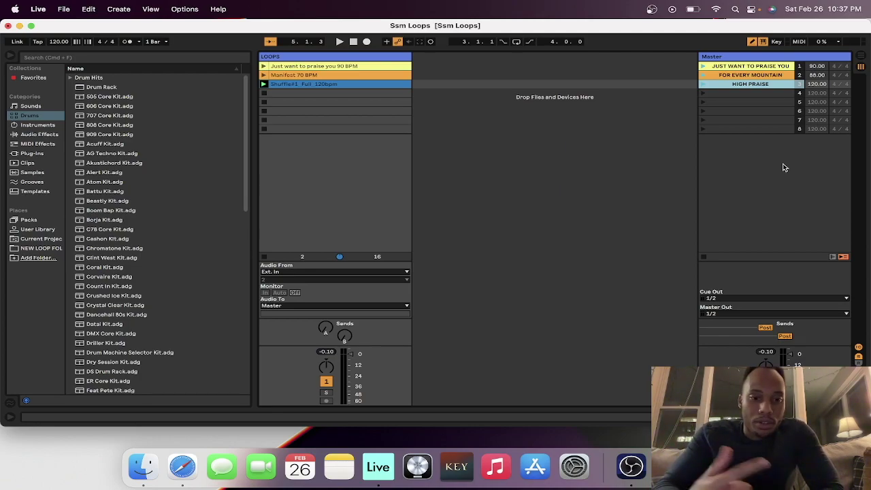
In Finder, open Documents > Ableton Project Creations > NEW LOOP FOLDER KELL
{"action": "left_click", "coordinate": [124, 470]}
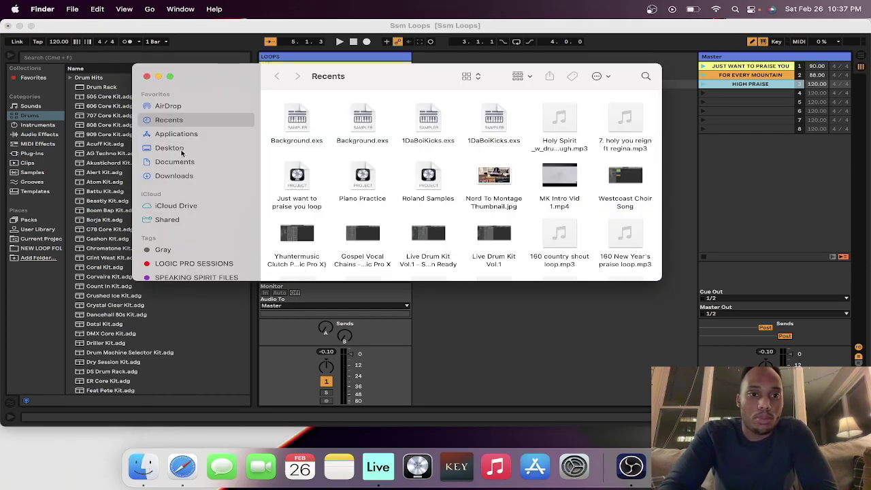
{"action": "left_click", "coordinate": [170, 148]}
{"action": "left_click", "coordinate": [195, 164]}
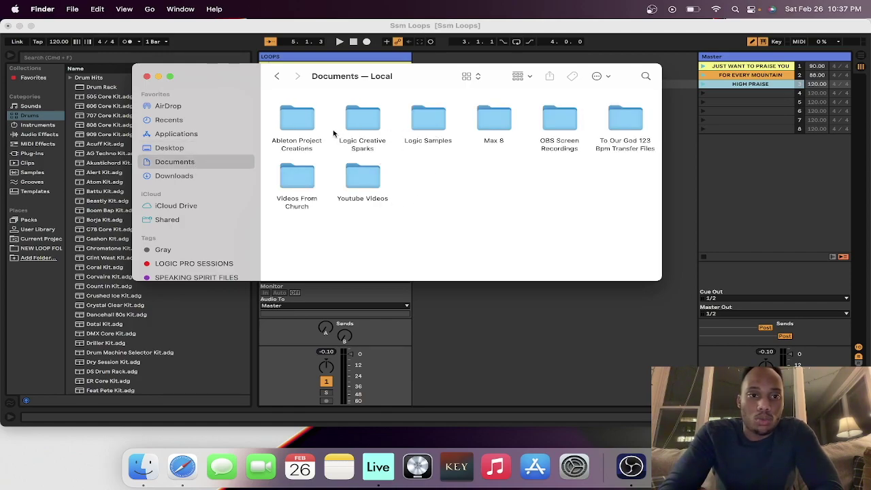
{"action": "left_click", "coordinate": [195, 147]}
{"action": "double_click", "coordinate": [297, 117]}
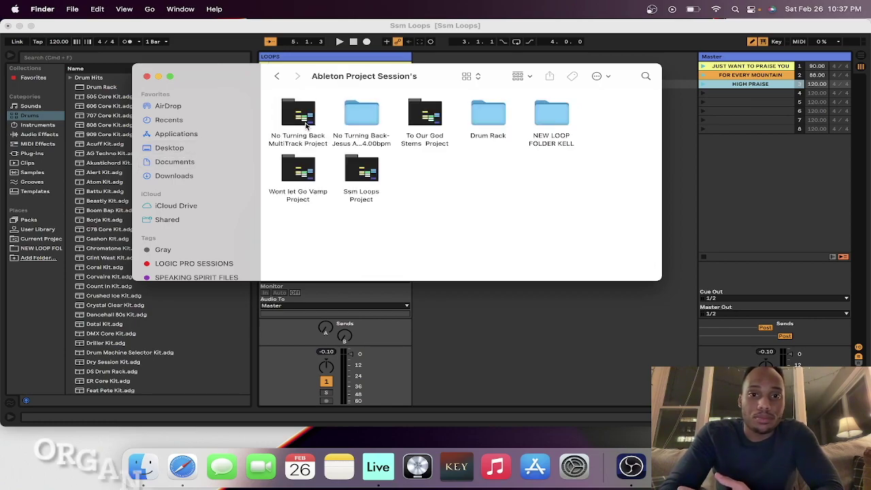
{"action": "left_click", "coordinate": [564, 116]}
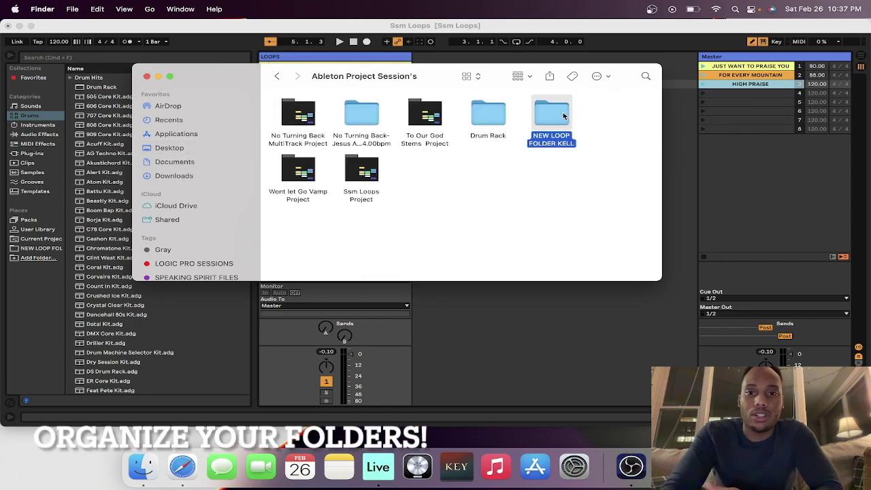
{"action": "key", "text": "super+Down"}
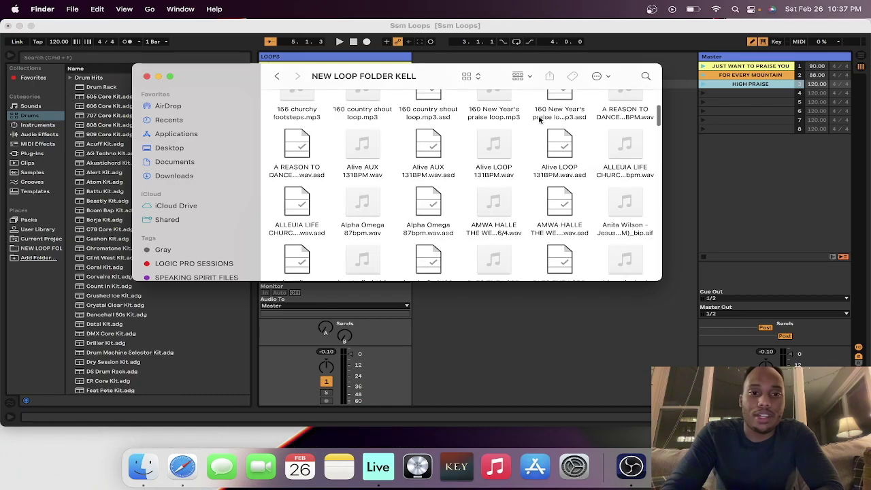
Switch the folder to list view and drag There's A Breaking 119Bpm 4/4.wav into clip slot 4
{"action": "left_click", "coordinate": [472, 75]}
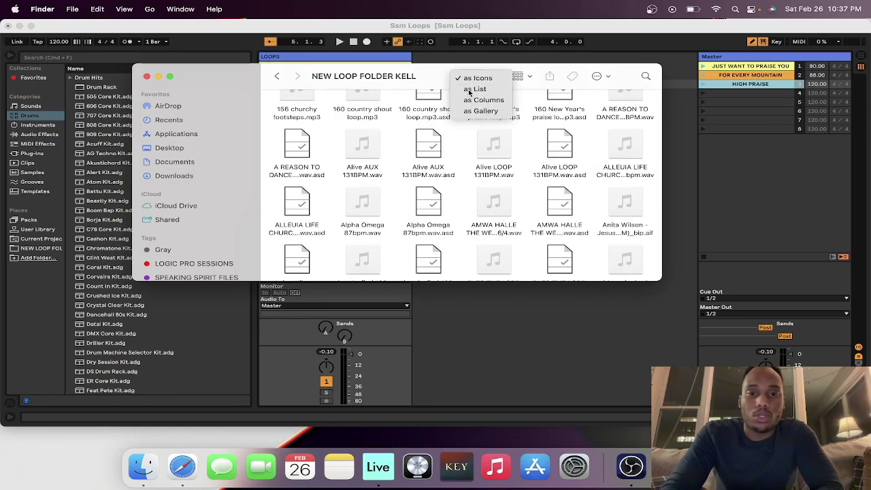
{"action": "left_click", "coordinate": [480, 91]}
{"action": "scroll", "coordinate": [349, 194], "scroll_direction": "down", "scroll_amount": 15}
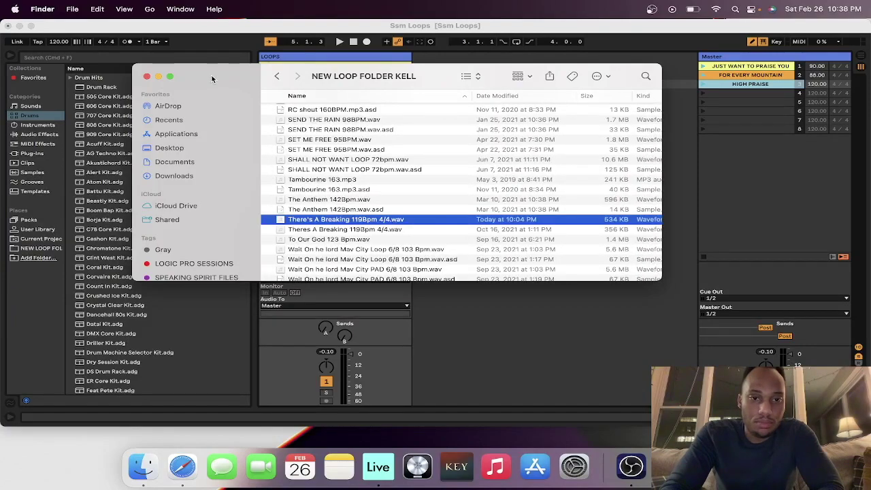
{"action": "left_click_drag", "start_coordinate": [212, 65], "coordinate": [535, 49]}
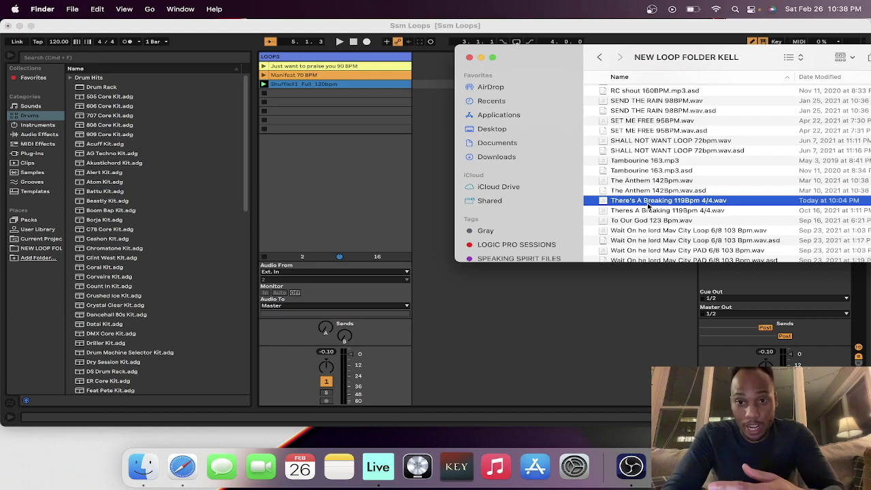
{"action": "left_click_drag", "start_coordinate": [648, 207], "coordinate": [345, 93]}
Inspect the new There's A Breaking clip's waveform at 119 BPM, then close the clip details
{"action": "left_click", "coordinate": [427, 123]}
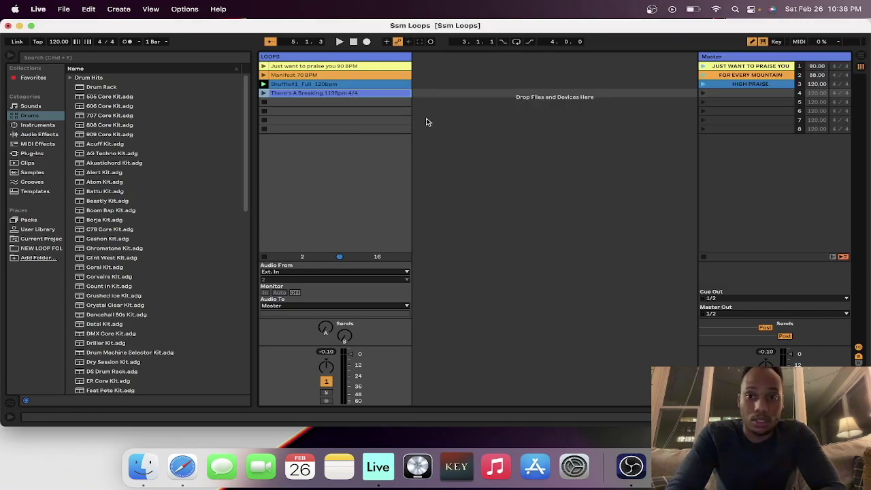
{"action": "double_click", "coordinate": [362, 93]}
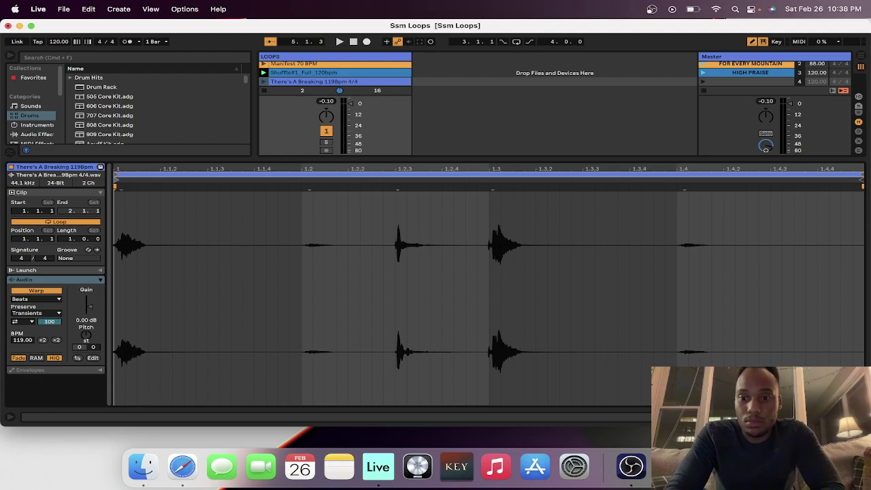
{"action": "key", "text": "super+alt+l"}
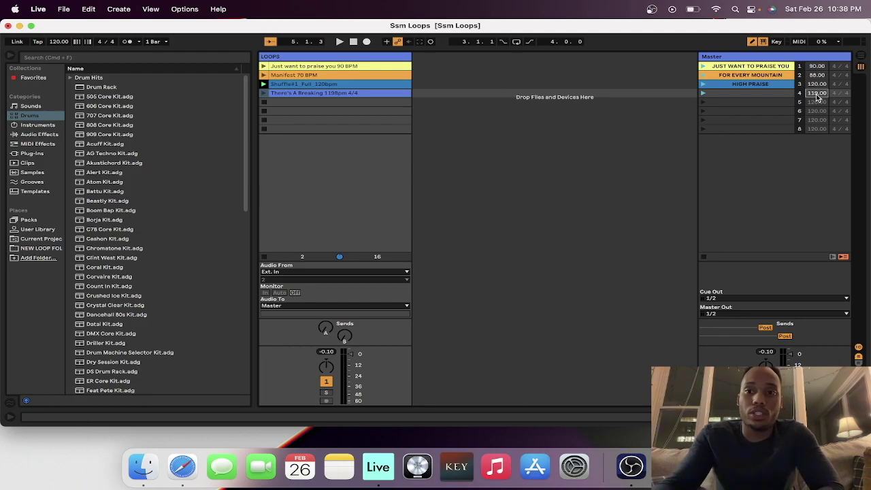
Give scene 4 a 119.00 BPM tempo and reopen the There's A Breaking clip details
{"action": "left_click", "coordinate": [735, 92]}
{"action": "right_click", "coordinate": [735, 93]}
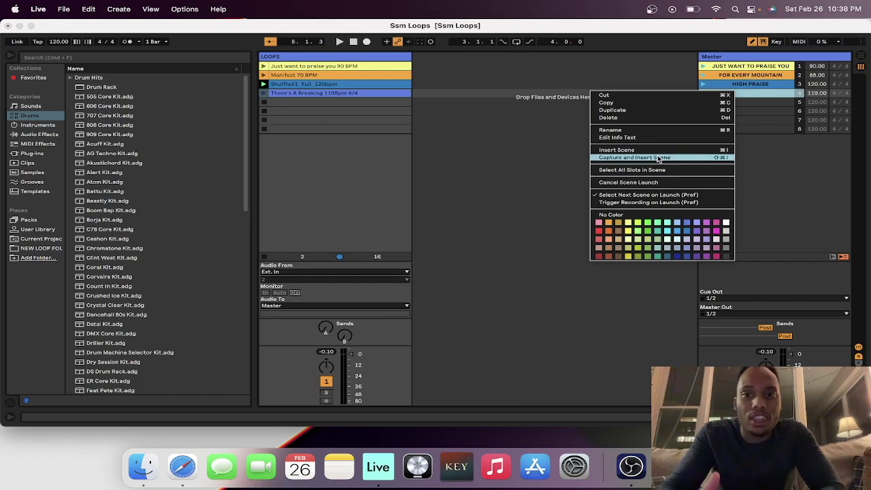
{"action": "left_click", "coordinate": [530, 165]}
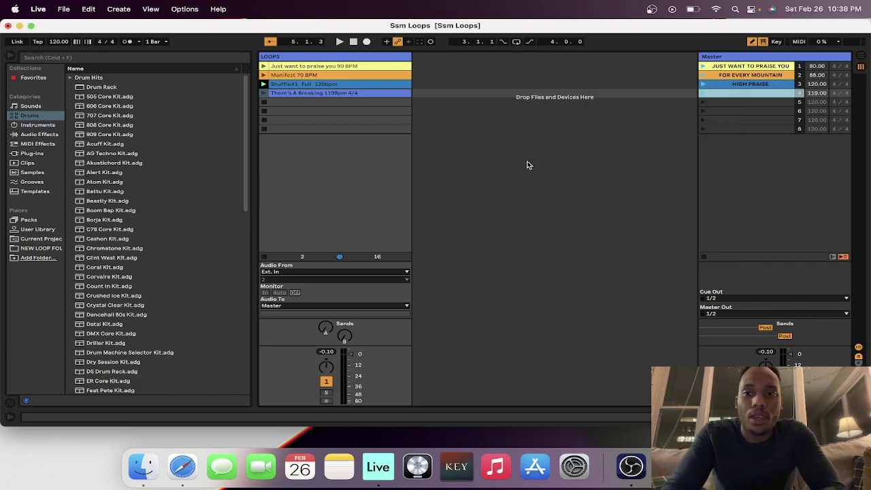
{"action": "left_click", "coordinate": [821, 95]}
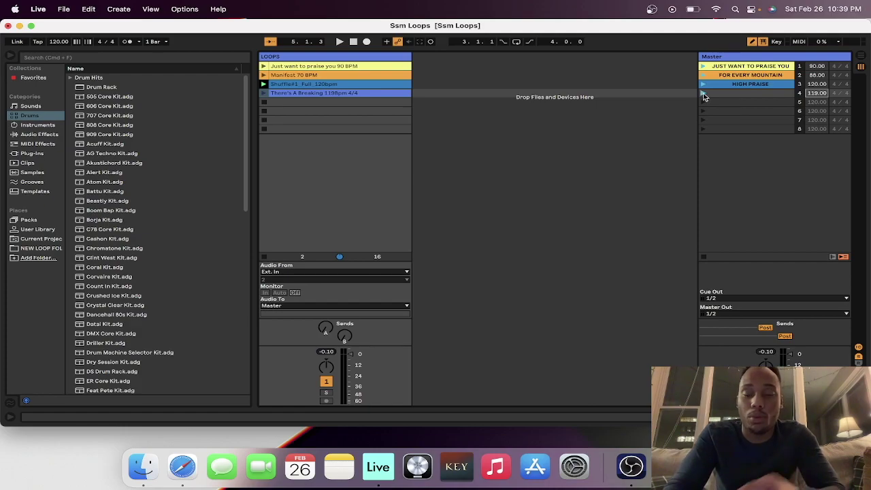
{"action": "double_click", "coordinate": [353, 93]}
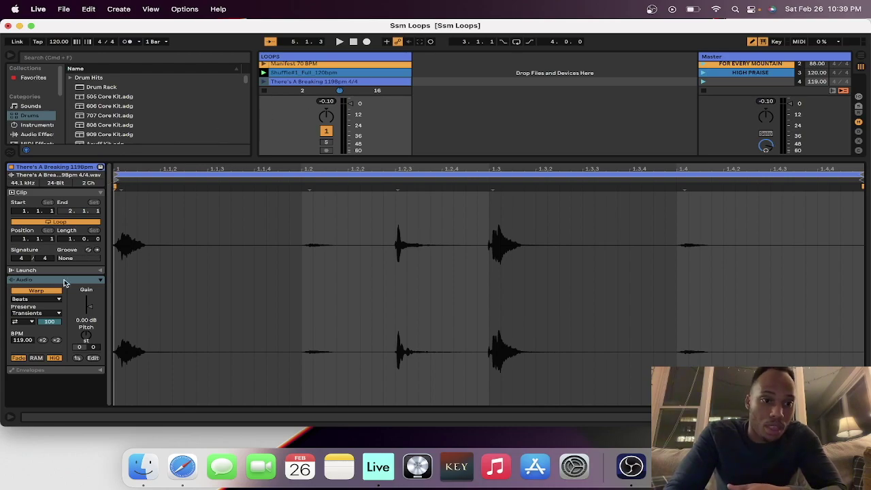
Re-enable Warp and turn on Loop for There's A Breaking, then launch scene 4 with the metronome on
{"action": "left_click", "coordinate": [36, 290]}
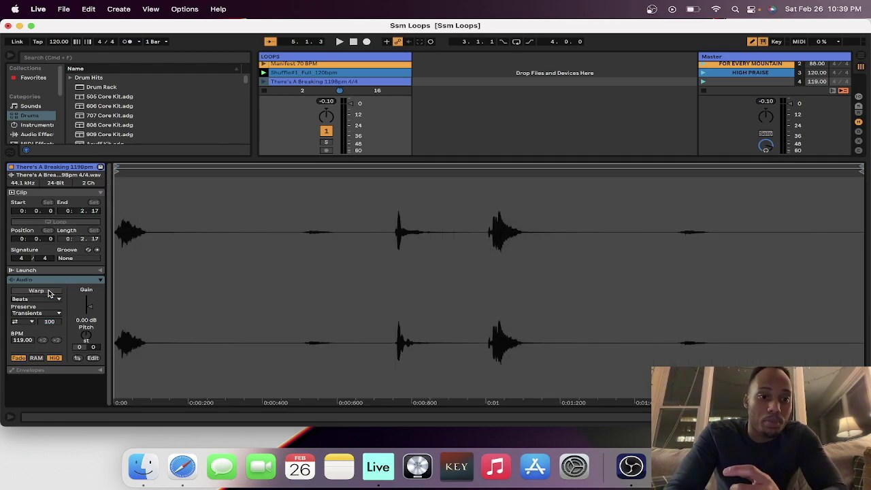
{"action": "left_click", "coordinate": [36, 291]}
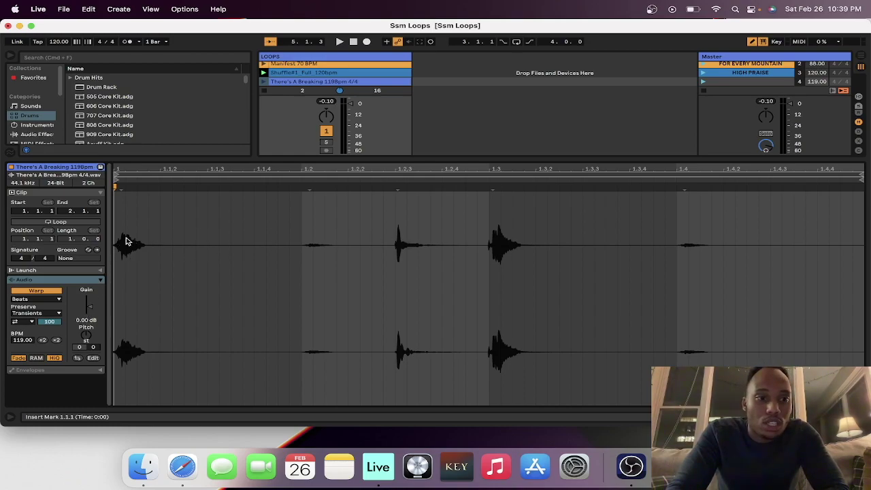
{"action": "left_click", "coordinate": [76, 222]}
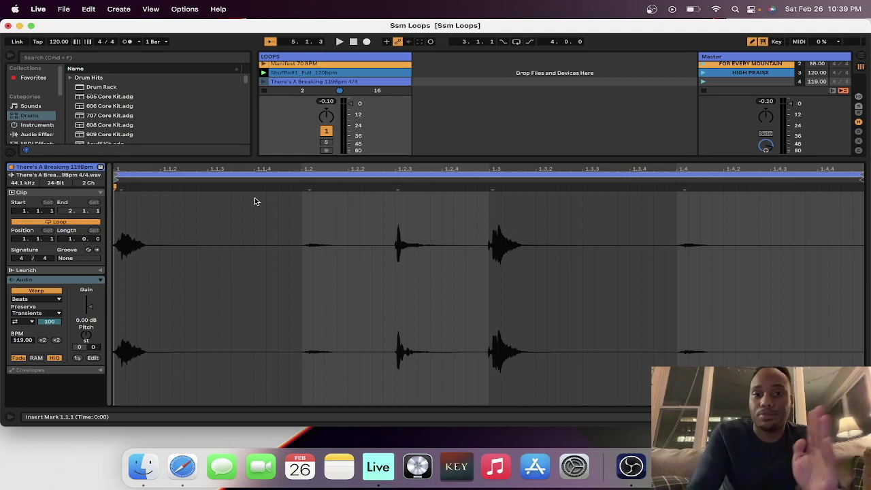
{"action": "left_click", "coordinate": [863, 175]}
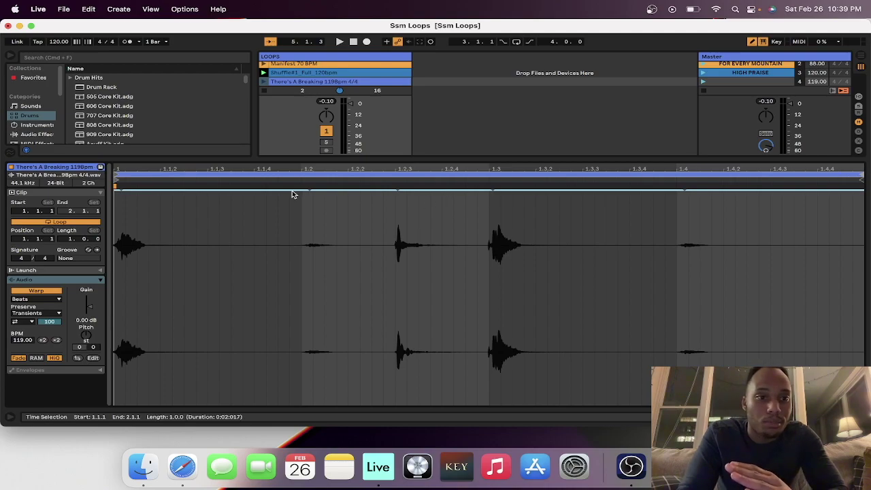
{"action": "left_click", "coordinate": [702, 80]}
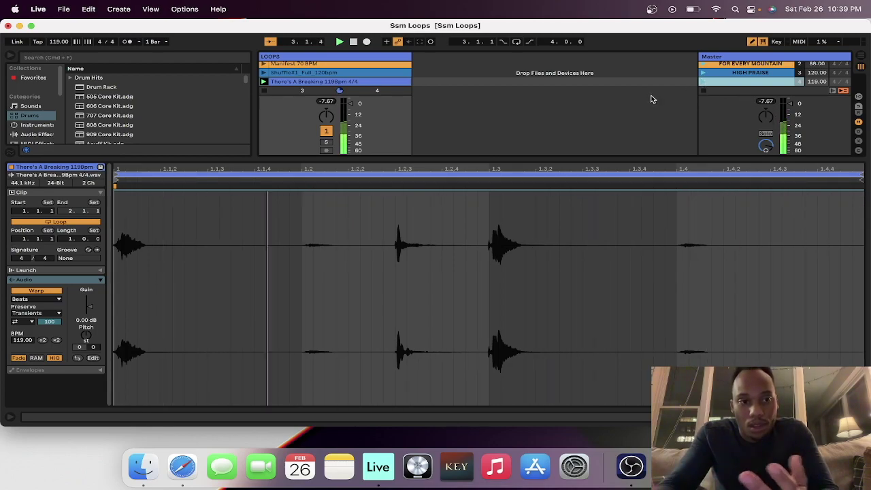
{"action": "left_click", "coordinate": [127, 41]}
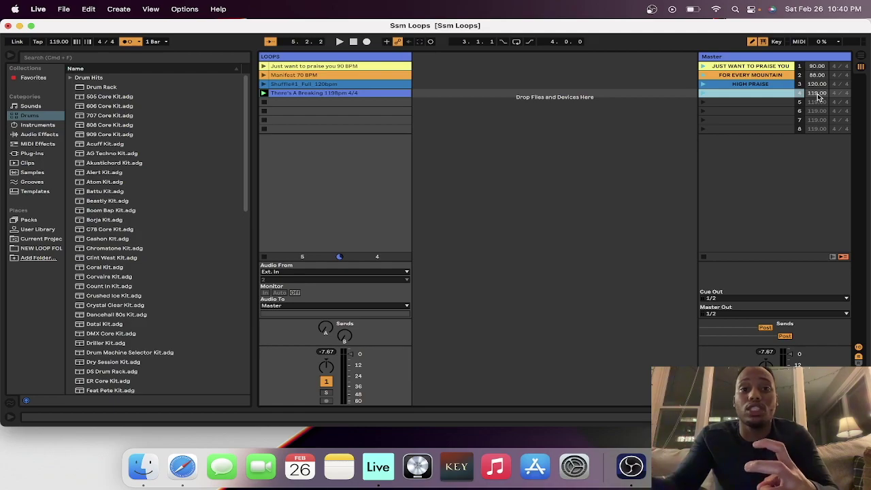
Colour the There's A Breaking clip magenta and scene 4 pink
{"action": "double_click", "coordinate": [311, 94]}
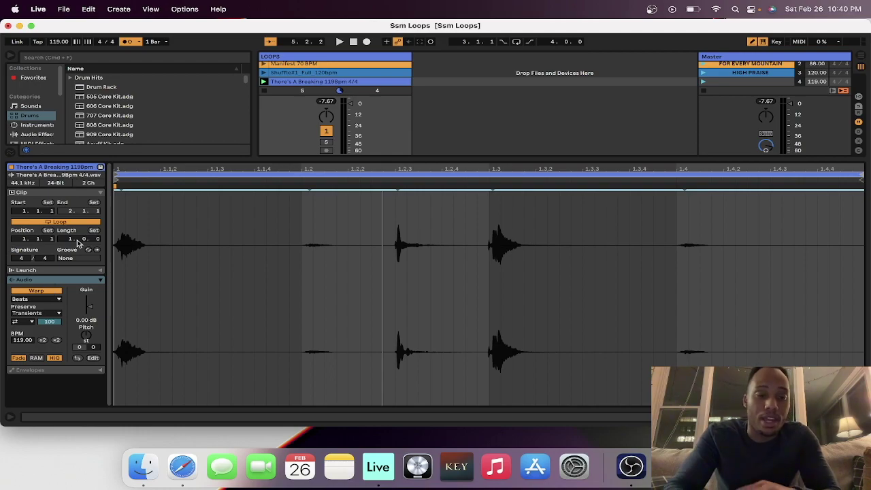
{"action": "left_click", "coordinate": [759, 82]}
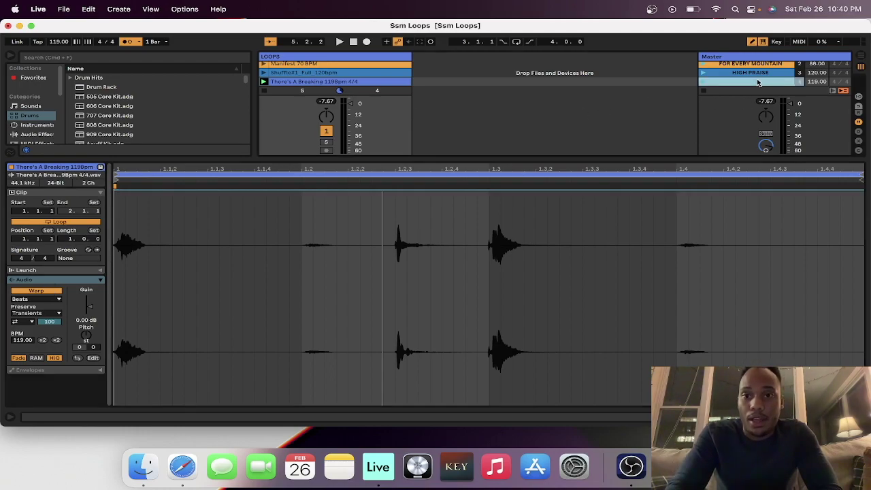
{"action": "right_click", "coordinate": [349, 82]}
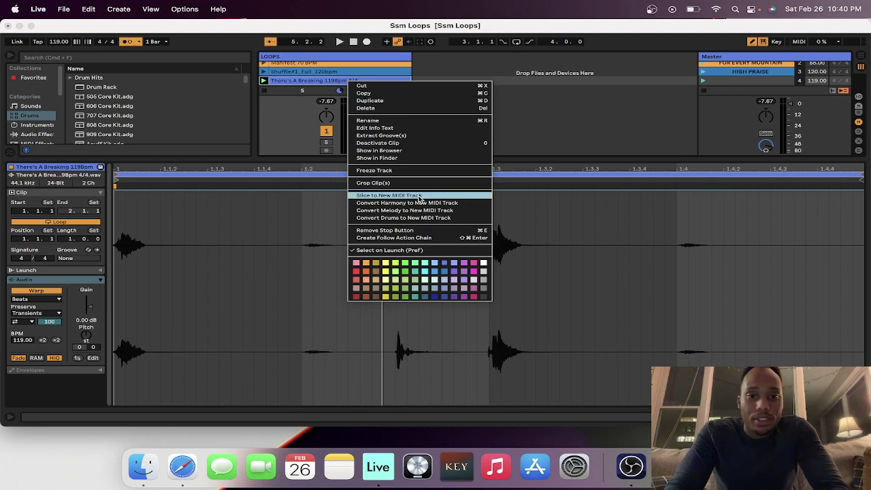
{"action": "left_click", "coordinate": [473, 271]}
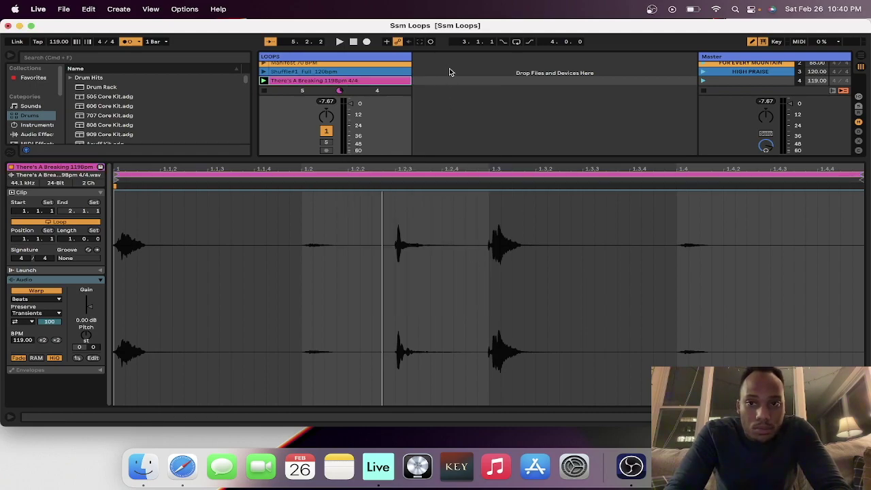
{"action": "right_click", "coordinate": [724, 82]}
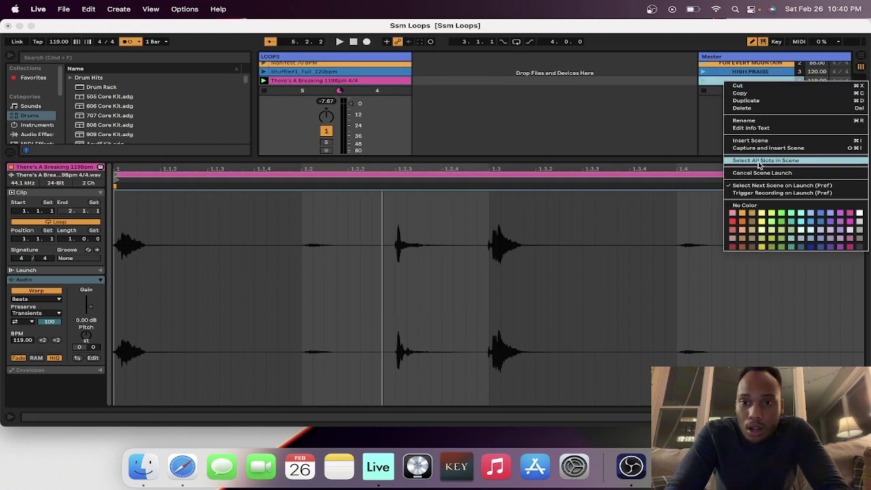
{"action": "left_click", "coordinate": [851, 215]}
Rename scene 4 to 'There's A Breaking' and switch the metronome off
{"action": "right_click", "coordinate": [724, 80]}
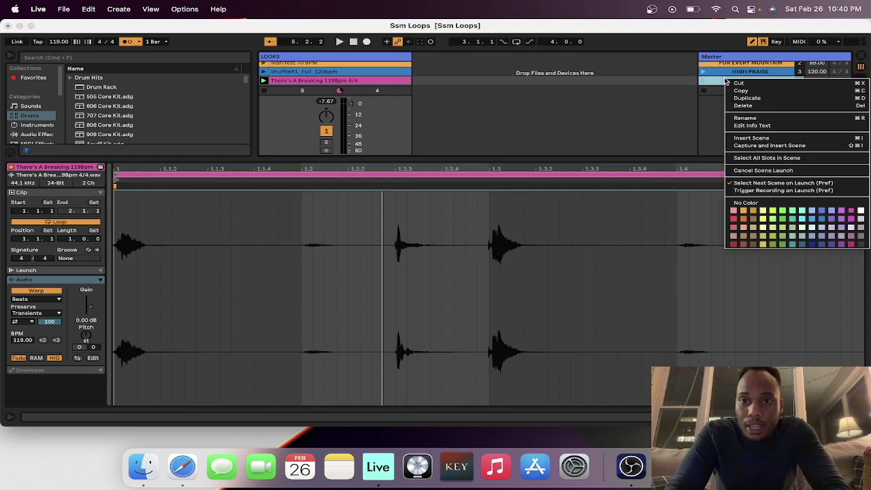
{"action": "left_click", "coordinate": [746, 118]}
{"action": "type", "text": "There"}
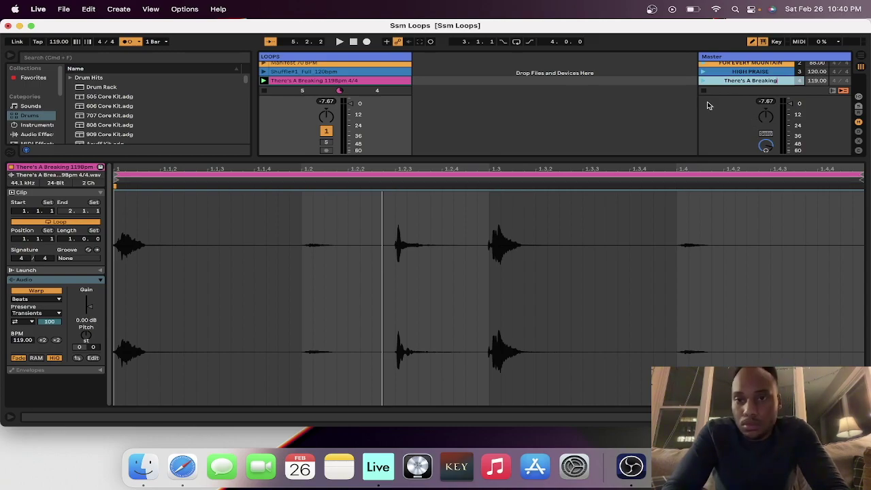
{"action": "type", "text": "'s A Breaking"}
{"action": "key", "text": "Return"}
{"action": "key", "text": "Return"}
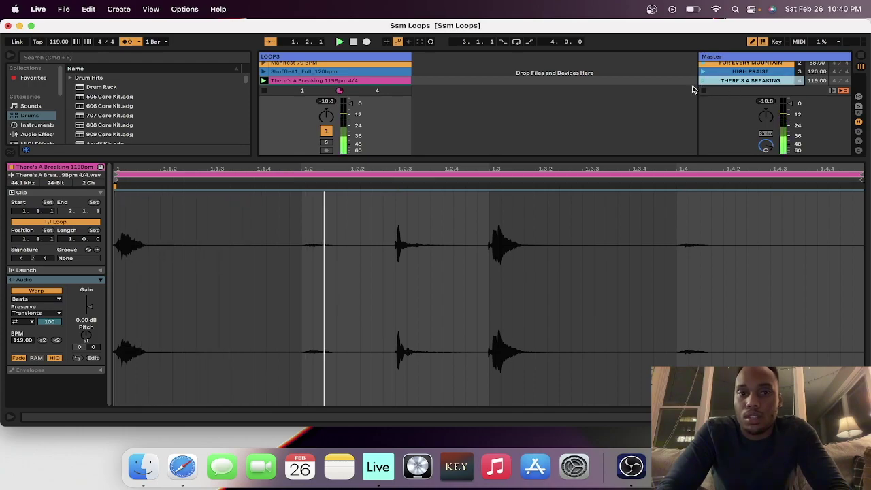
{"action": "left_click", "coordinate": [128, 41]}
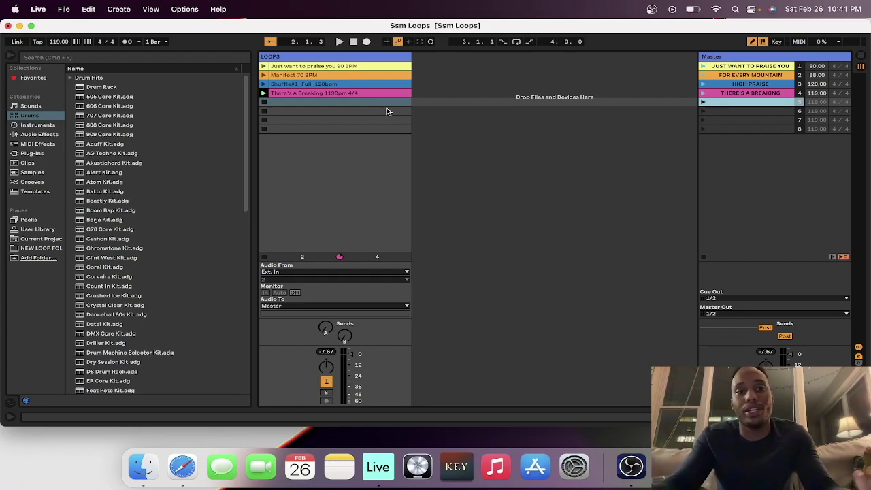
Add a second audio track named AUX and select the empty fifth LOOPS slot
{"action": "right_click", "coordinate": [457, 84]}
{"action": "left_click", "coordinate": [491, 87]}
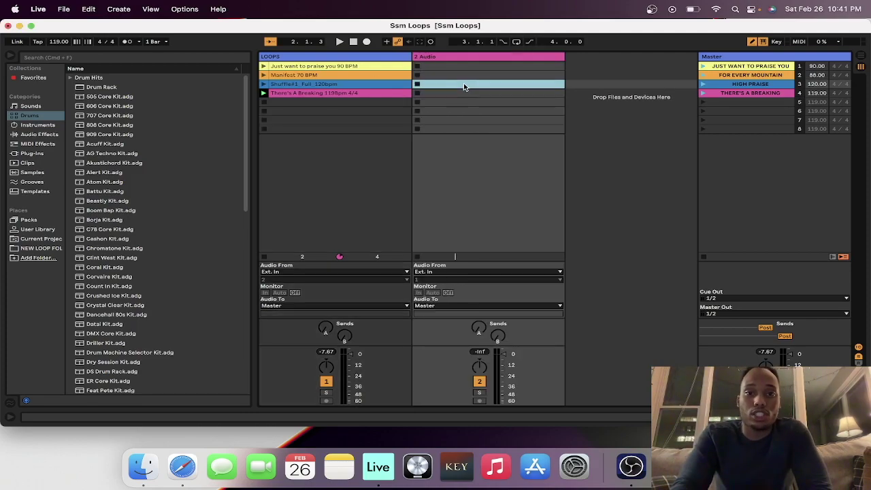
{"action": "double_click", "coordinate": [445, 57]}
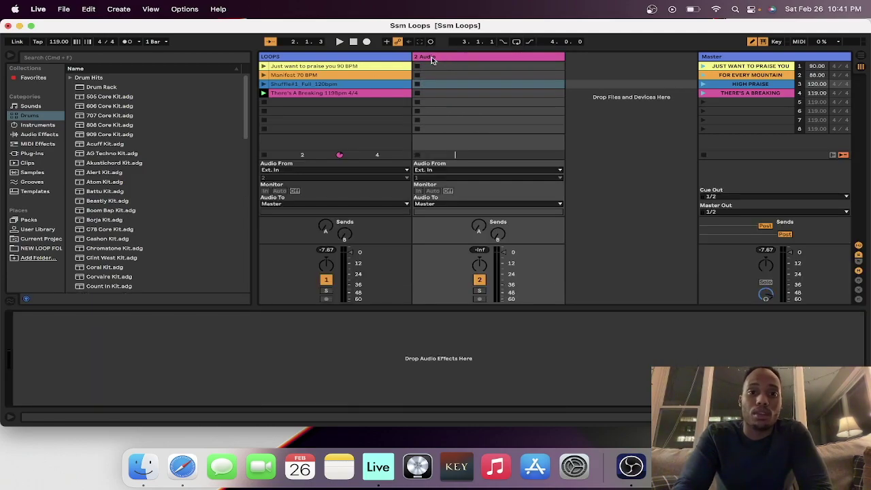
{"action": "right_click", "coordinate": [432, 60]}
{"action": "left_click", "coordinate": [461, 100]}
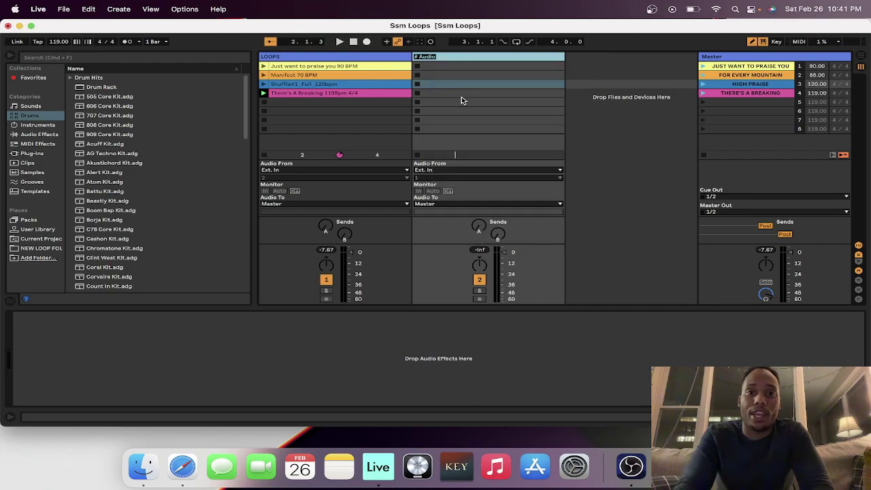
{"action": "type", "text": "AUX"}
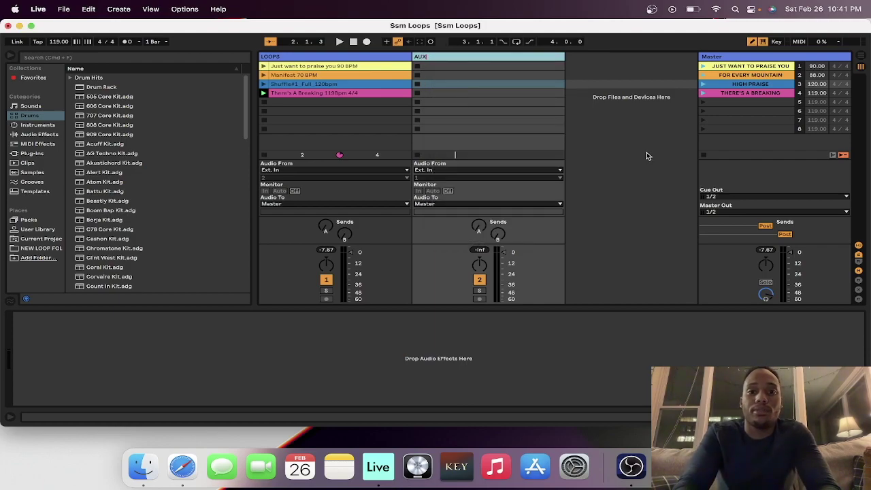
{"action": "left_click", "coordinate": [643, 153]}
{"action": "left_click", "coordinate": [322, 102]}
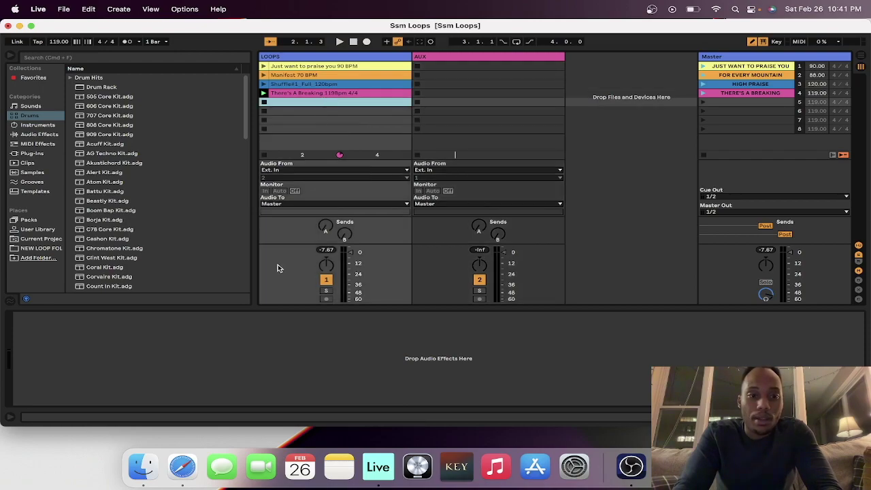
{"action": "left_click", "coordinate": [142, 464]}
Drag Alive LOOP 131BPM.wav from NEW LOOP FOLDER KELL into the LOOPS track's fifth slot
{"action": "scroll", "coordinate": [631, 208], "scroll_direction": "up", "scroll_amount": 10}
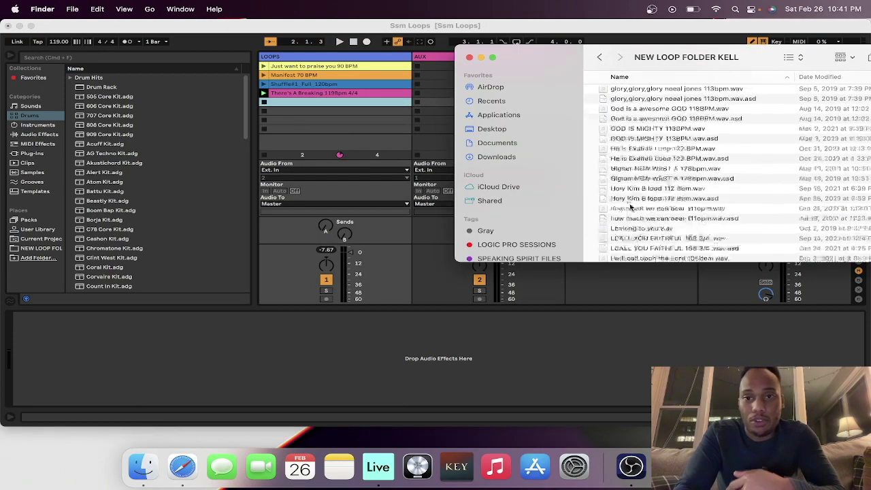
{"action": "scroll", "coordinate": [631, 208], "scroll_direction": "down", "scroll_amount": 1}
{"action": "scroll", "coordinate": [647, 204], "scroll_direction": "down", "scroll_amount": 5}
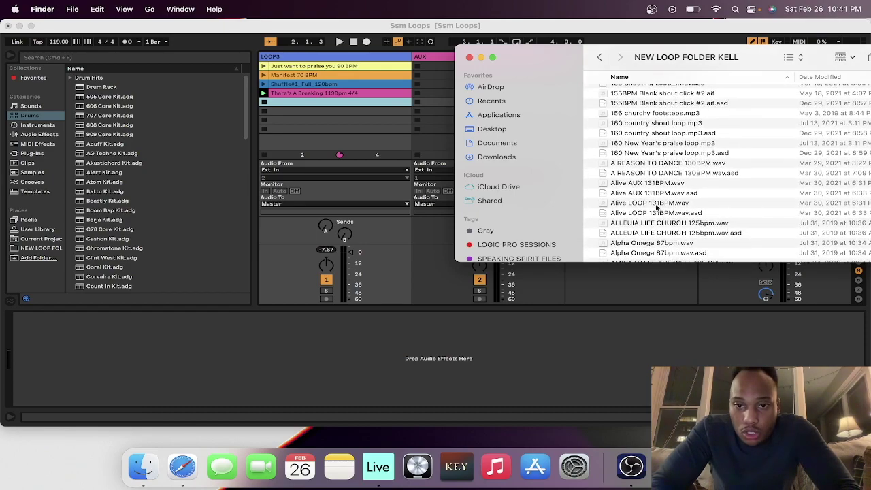
{"action": "left_click", "coordinate": [652, 204]}
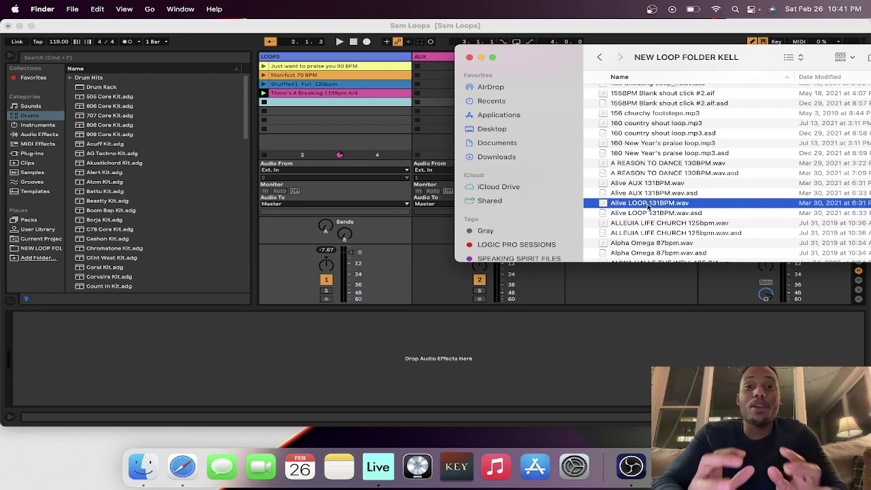
{"action": "left_click_drag", "start_coordinate": [644, 205], "coordinate": [364, 100]}
Set scene 5's tempo to 131
{"action": "left_click", "coordinate": [365, 100]}
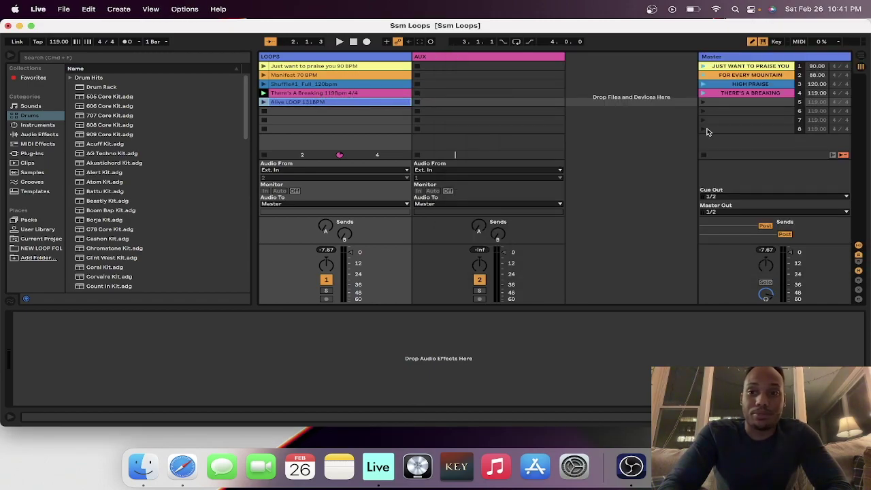
{"action": "left_click", "coordinate": [817, 102]}
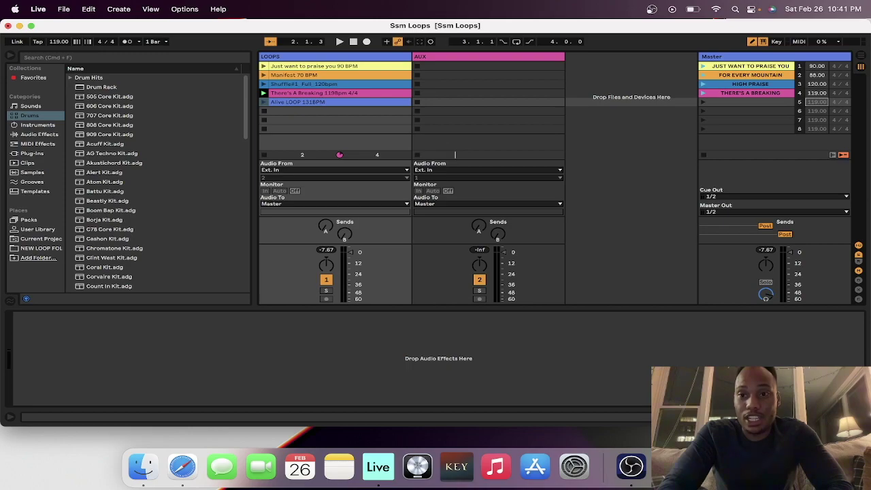
{"action": "type", "text": "1"}
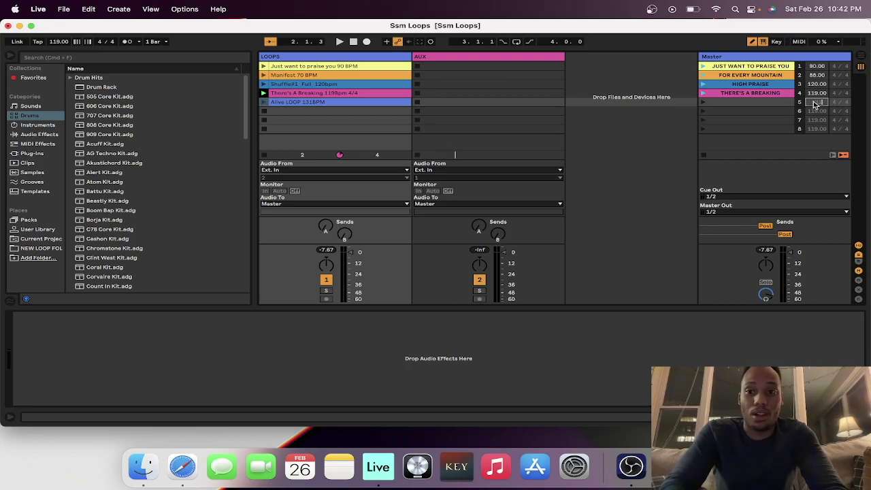
{"action": "type", "text": "31"}
{"action": "key", "text": "Return"}
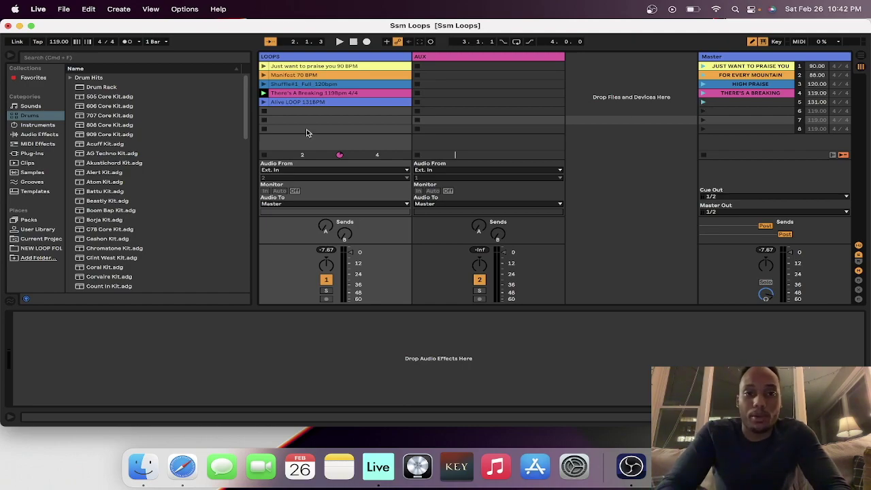
Warp the Alive LOOP clip and loop it over its first four bars
{"action": "double_click", "coordinate": [314, 102]}
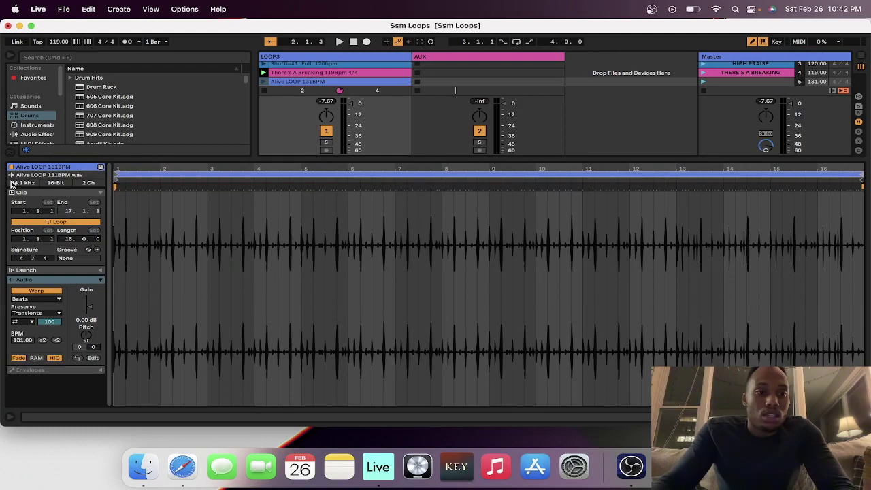
{"action": "left_click", "coordinate": [37, 291]}
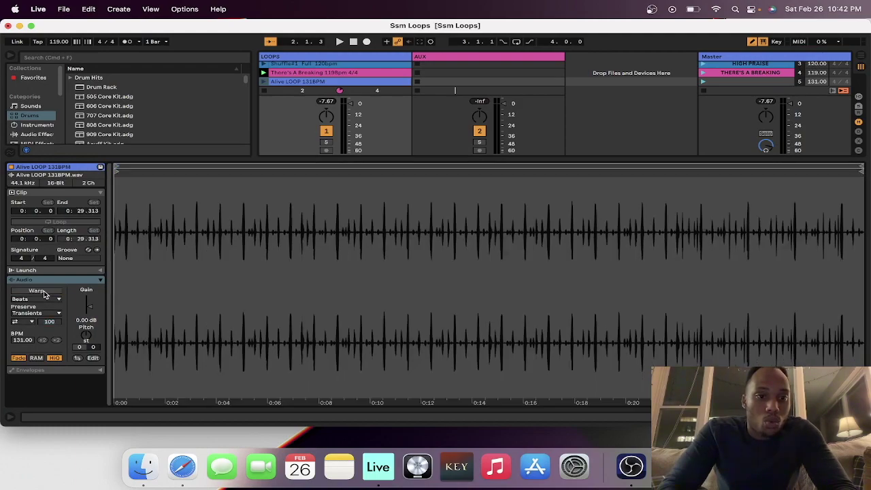
{"action": "left_click", "coordinate": [37, 291]}
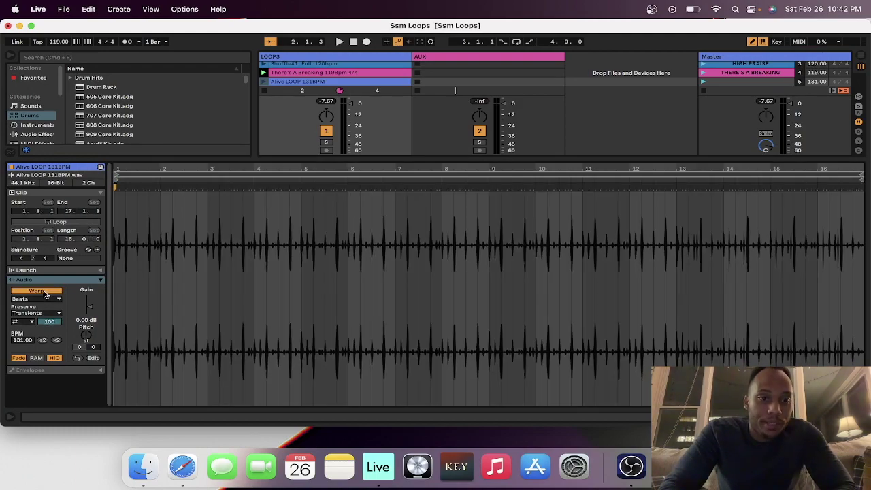
{"action": "left_click", "coordinate": [65, 223]}
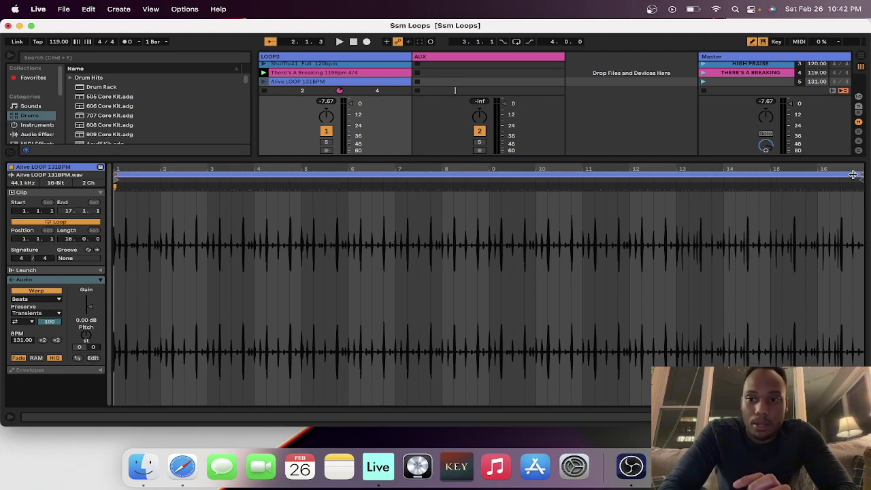
{"action": "left_click_drag", "start_coordinate": [865, 176], "coordinate": [302, 222]}
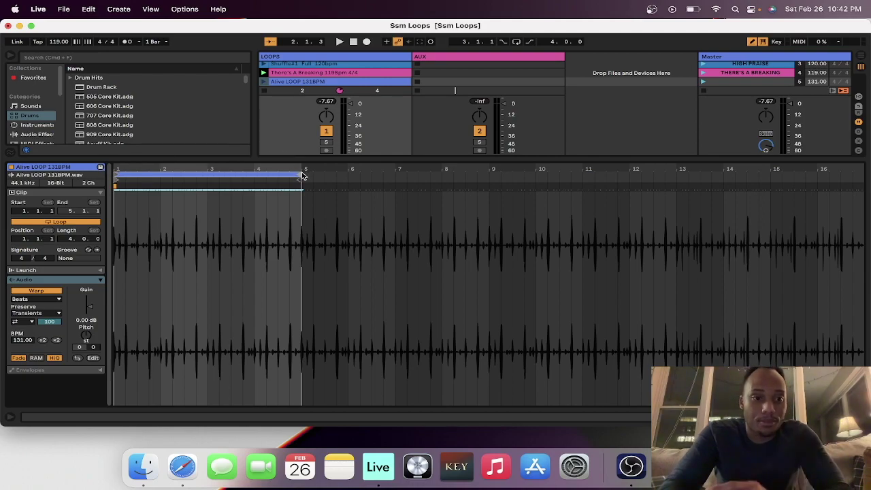
{"action": "key", "text": "super+Tab"}
Drag Alive AUX 131BPM.wav from Finder into the AUX track's fifth slot
{"action": "left_click", "coordinate": [655, 182]}
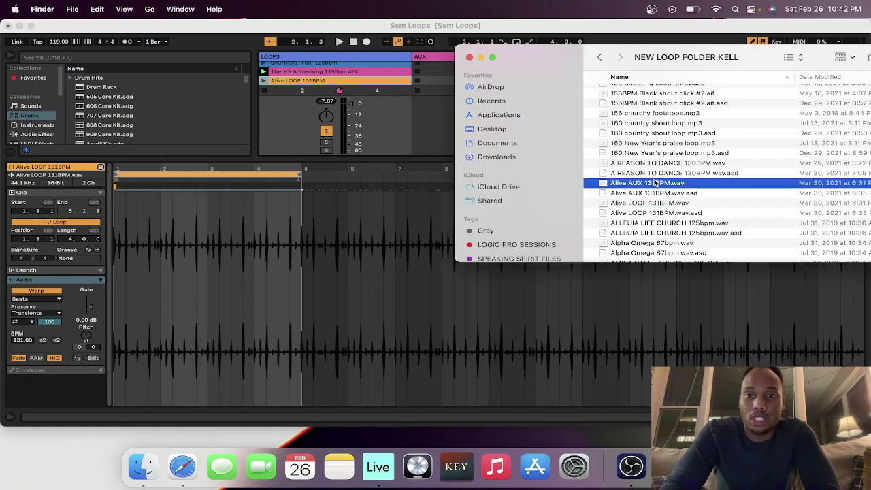
{"action": "left_click_drag", "start_coordinate": [523, 57], "coordinate": [601, 57]}
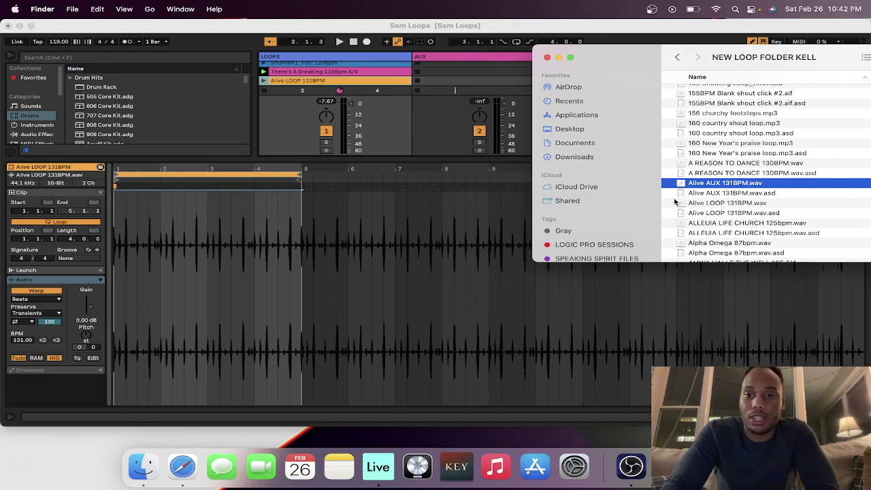
{"action": "left_click_drag", "start_coordinate": [698, 185], "coordinate": [469, 80]}
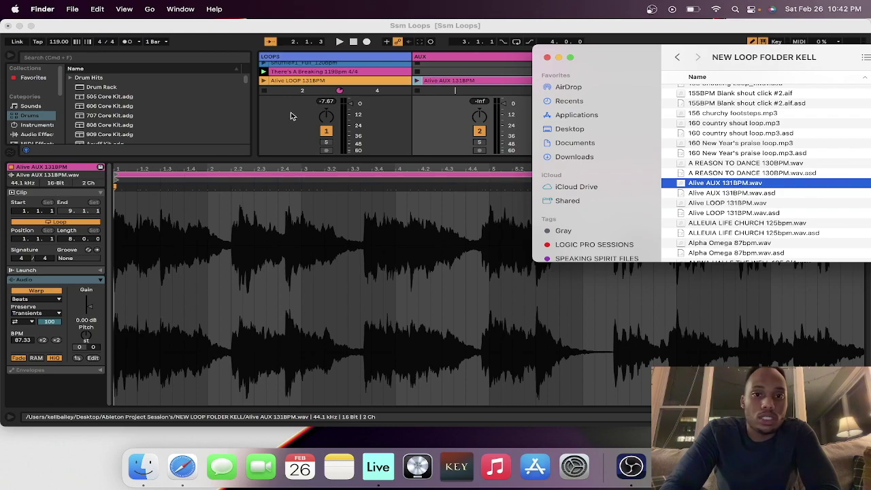
{"action": "left_click", "coordinate": [457, 87]}
Colour the Alive AUX clip orange and re-enable its Warp
{"action": "right_click", "coordinate": [460, 84]}
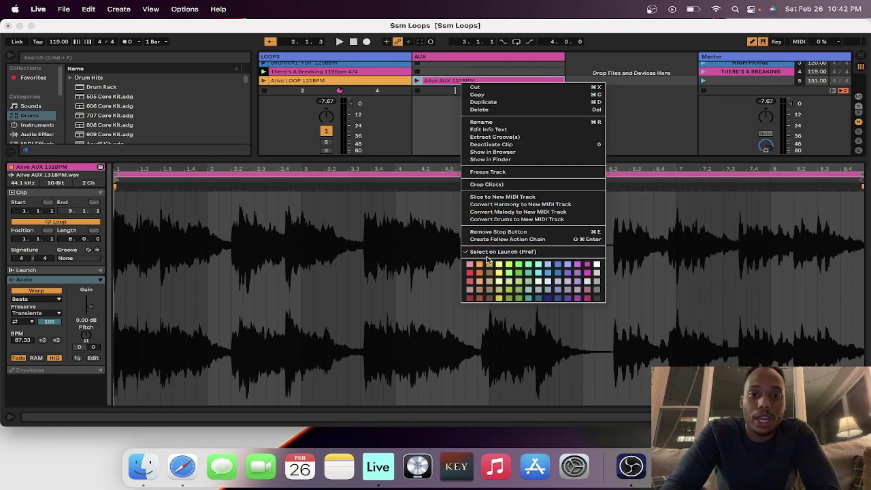
{"action": "left_click", "coordinate": [480, 267]}
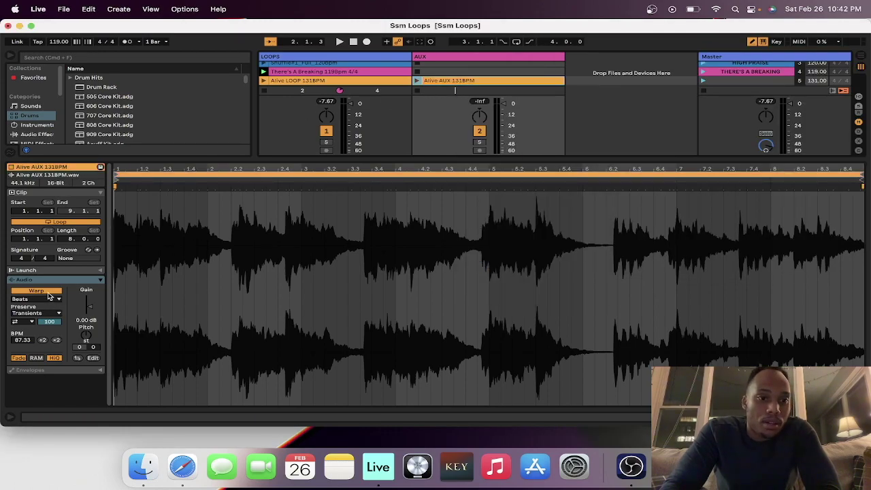
{"action": "left_click", "coordinate": [49, 290]}
{"action": "left_click", "coordinate": [49, 291]}
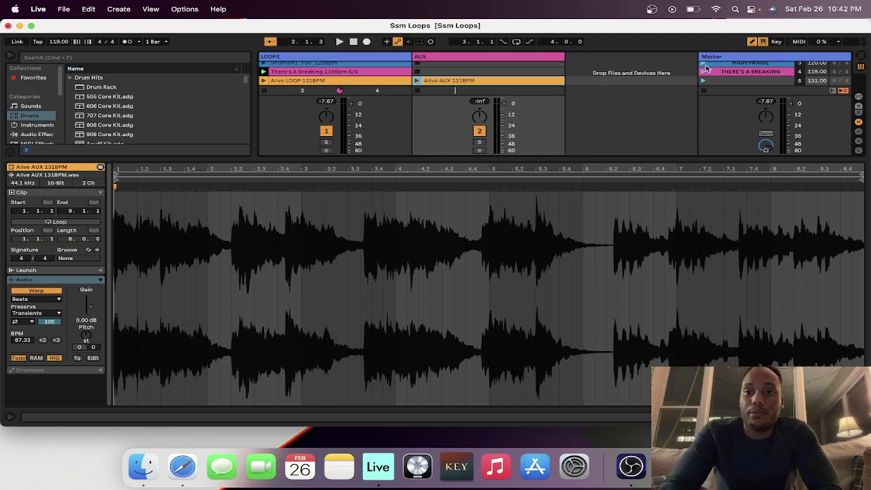
Rename scene 5 to ALIVE and hide the clip details
{"action": "right_click", "coordinate": [747, 82]}
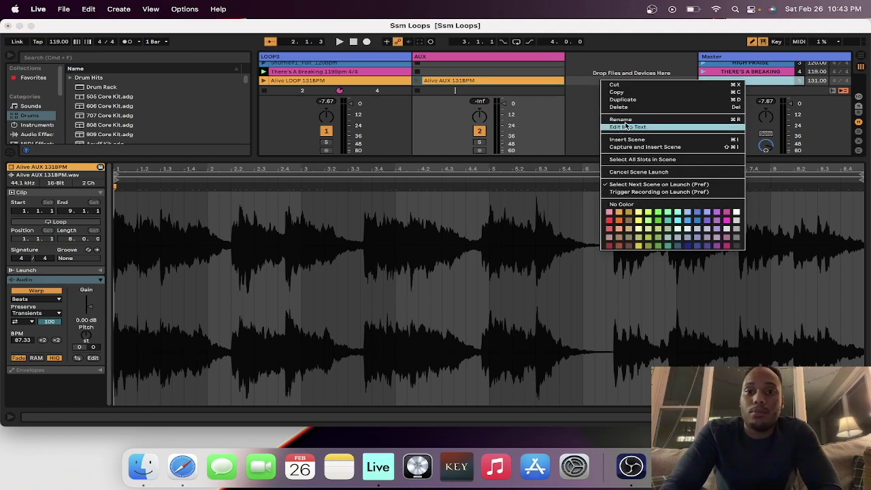
{"action": "left_click", "coordinate": [622, 119]}
{"action": "type", "text": "ALIVE"}
{"action": "key", "text": "Return"}
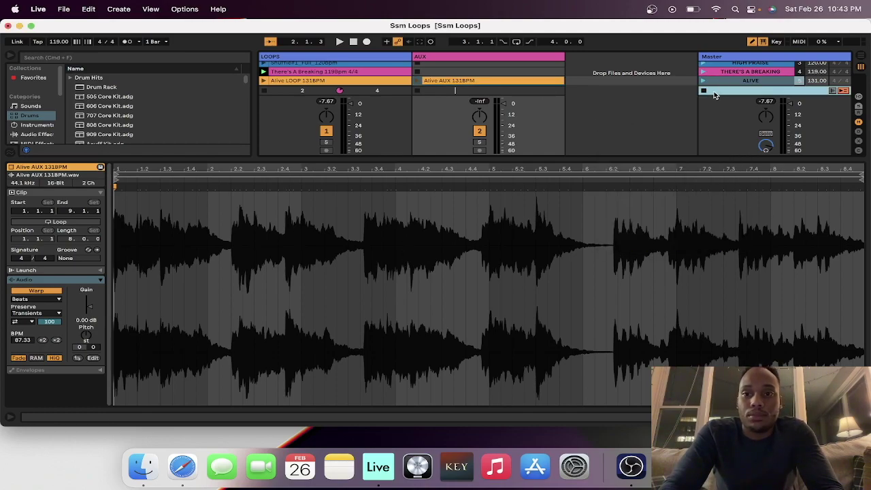
{"action": "key", "text": "super+alt+l"}
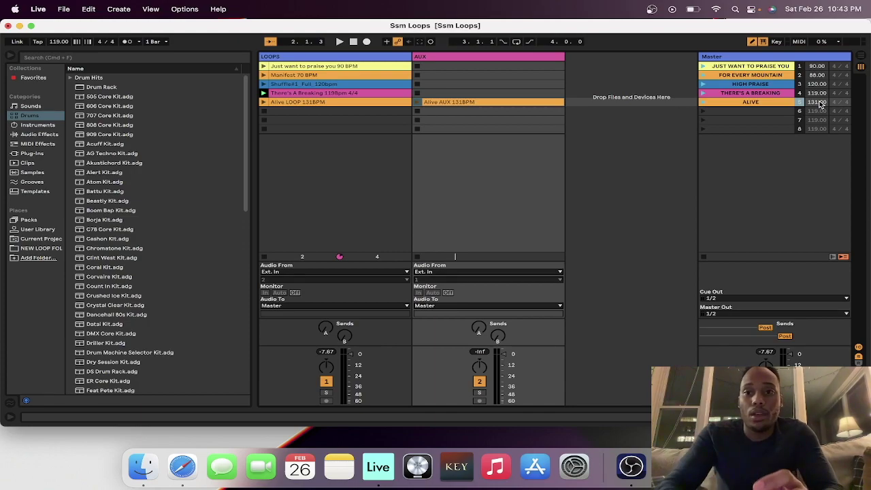
Launch the ALIVE scene and open the Alive AUX clip's details
{"action": "left_click", "coordinate": [704, 102]}
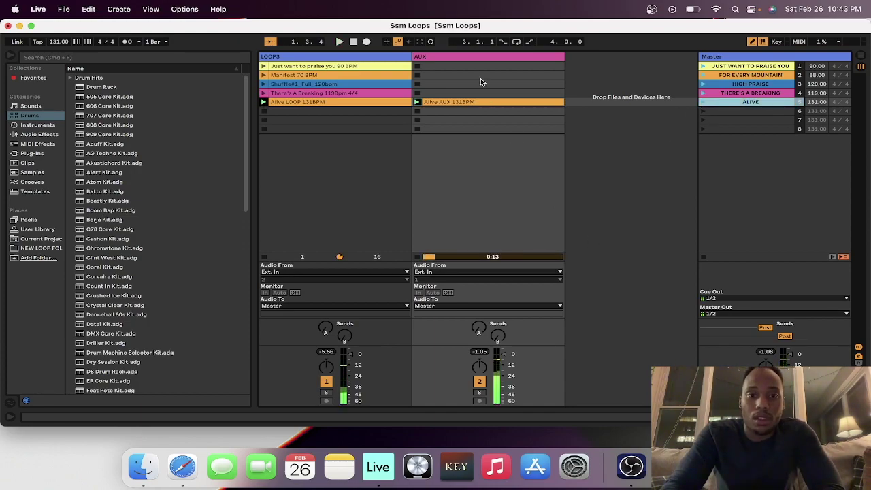
{"action": "double_click", "coordinate": [467, 102]}
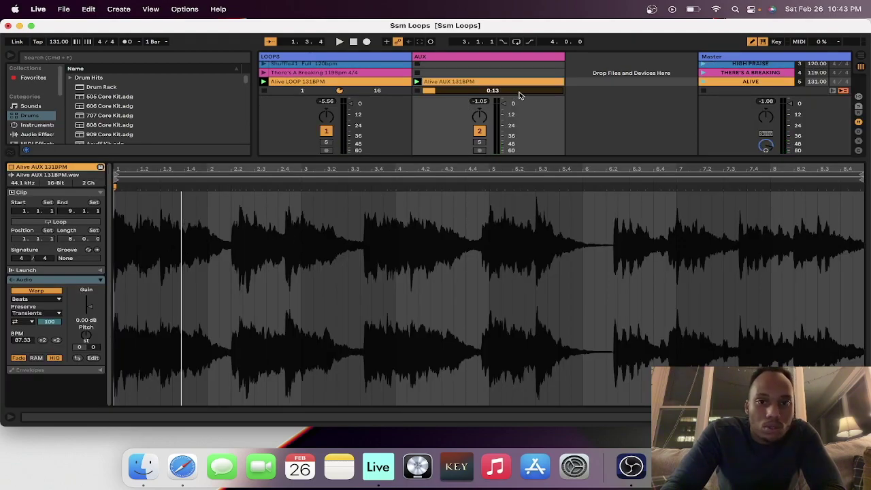
{"action": "scroll", "coordinate": [520, 95], "scroll_direction": "up", "scroll_amount": 1}
Switch the LOOPS track off, keep the AUX track on, and start playback
{"action": "left_click", "coordinate": [479, 132]}
{"action": "scroll", "coordinate": [483, 134], "scroll_direction": "down", "scroll_amount": 3}
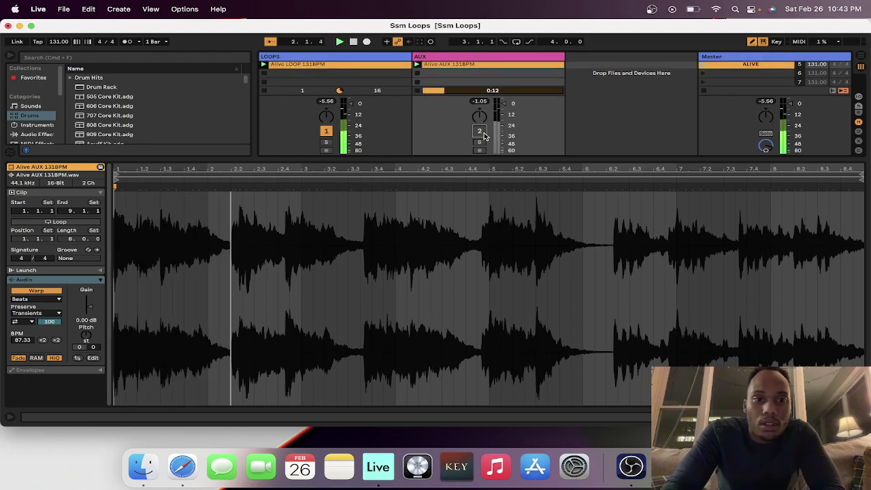
{"action": "scroll", "coordinate": [477, 129], "scroll_direction": "up", "scroll_amount": 2}
{"action": "scroll", "coordinate": [477, 130], "scroll_direction": "down", "scroll_amount": 1}
{"action": "scroll", "coordinate": [476, 129], "scroll_direction": "up", "scroll_amount": 1}
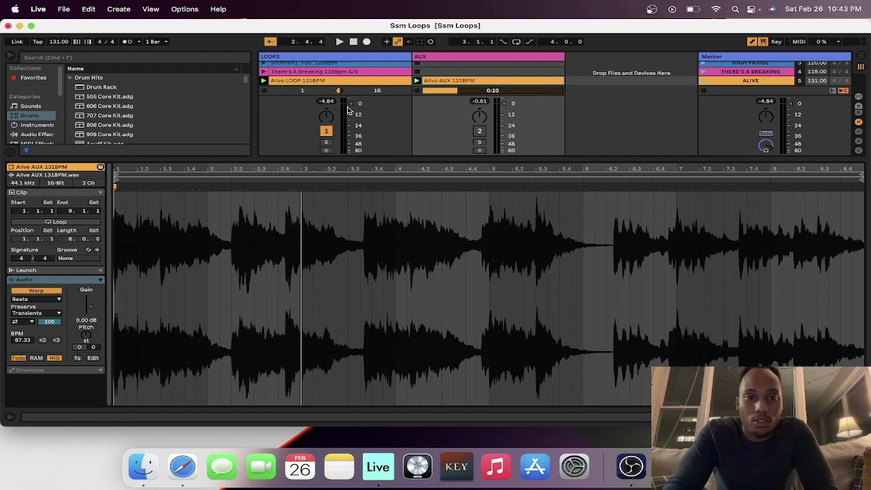
{"action": "left_click", "coordinate": [326, 130]}
{"action": "left_click", "coordinate": [479, 131]}
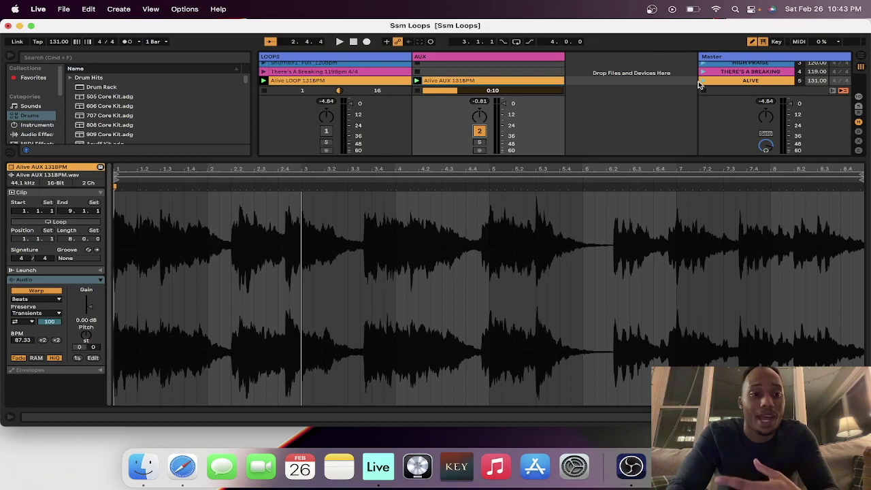
{"action": "key", "text": "space"}
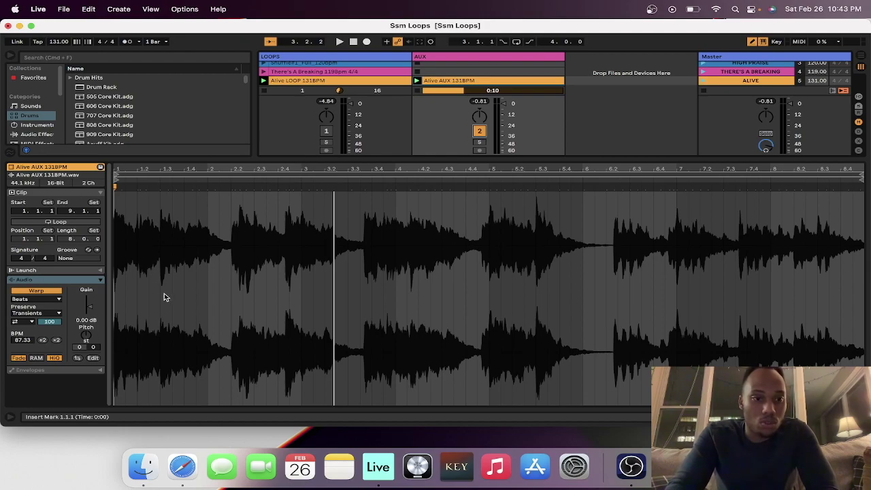
Set the AUX clip's tempo to 131 BPM, relaunch ALIVE, and re-enable the LOOP track
{"action": "left_click", "coordinate": [22, 340]}
{"action": "type", "text": "120"}
{"action": "key", "text": "Return"}
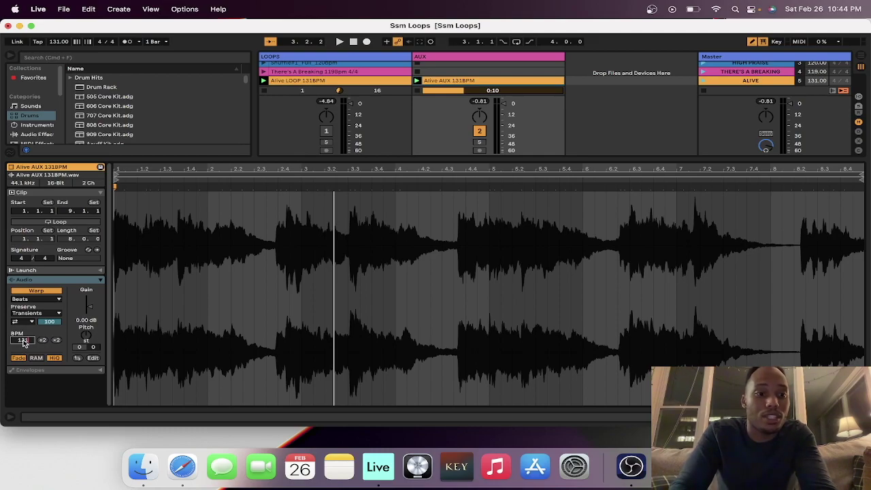
{"action": "key", "text": "Return"}
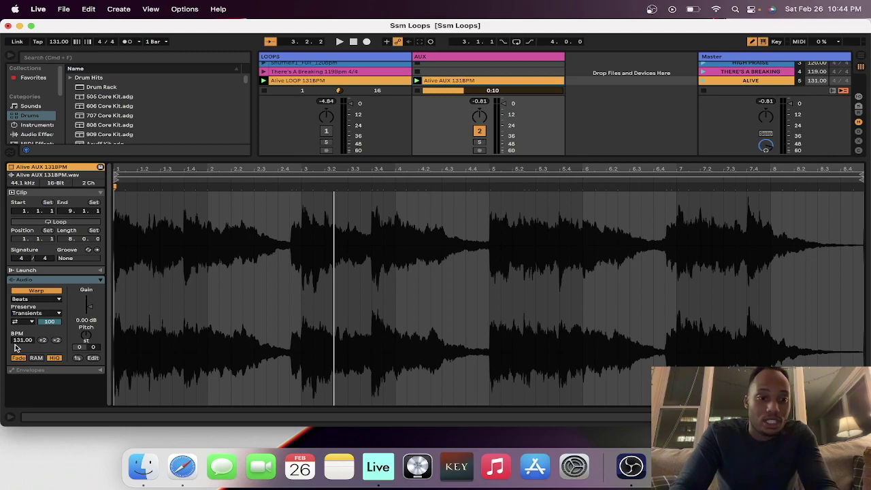
{"action": "left_click", "coordinate": [703, 81]}
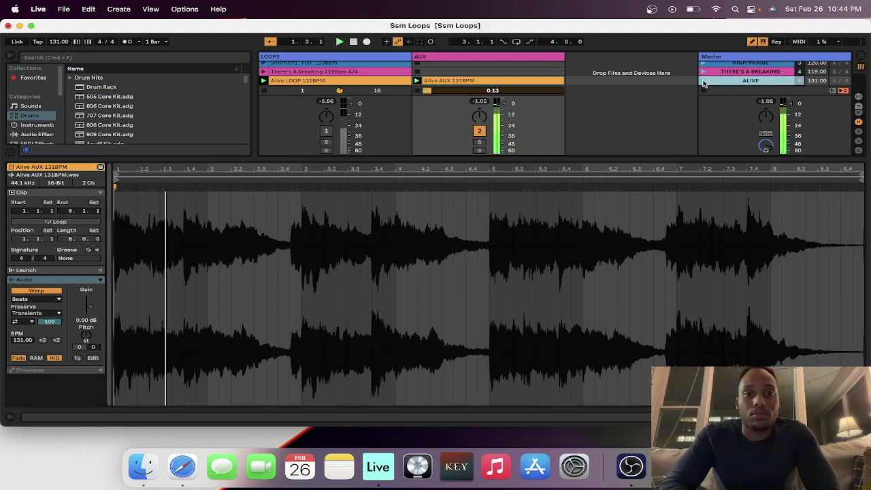
{"action": "left_click", "coordinate": [325, 131]}
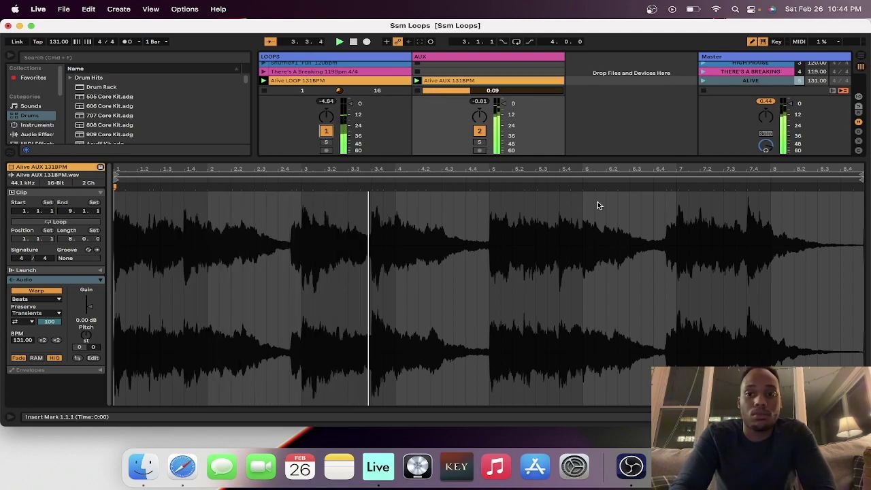
Stop playback, relaunch the ALIVE scene, and hide the clip editor to show the full session
{"action": "key", "text": "space"}
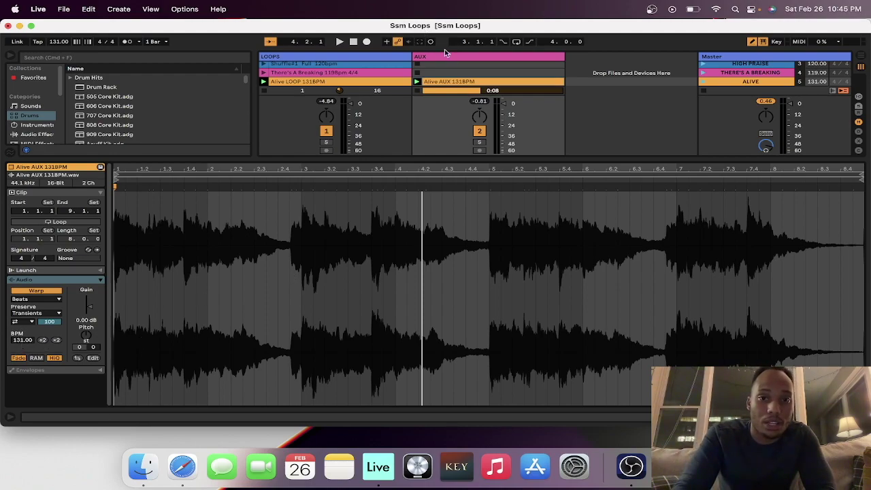
{"action": "scroll", "coordinate": [459, 88], "scroll_direction": "down", "scroll_amount": 1}
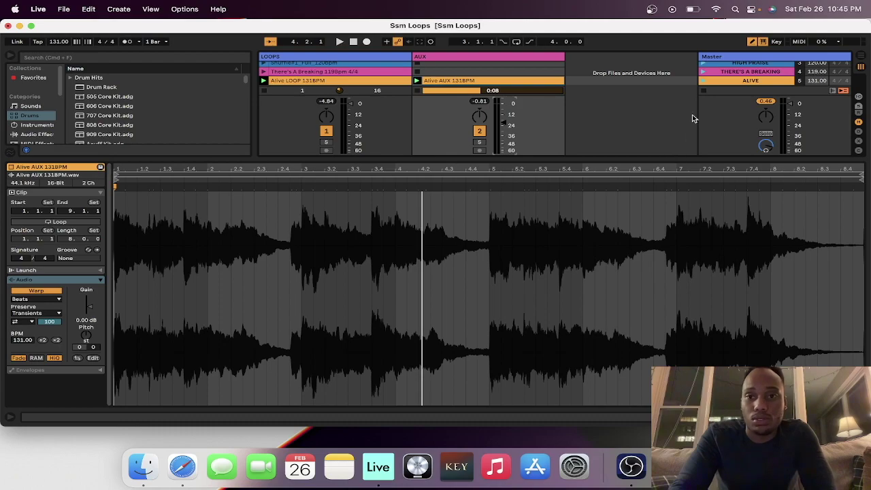
{"action": "left_click", "coordinate": [703, 79]}
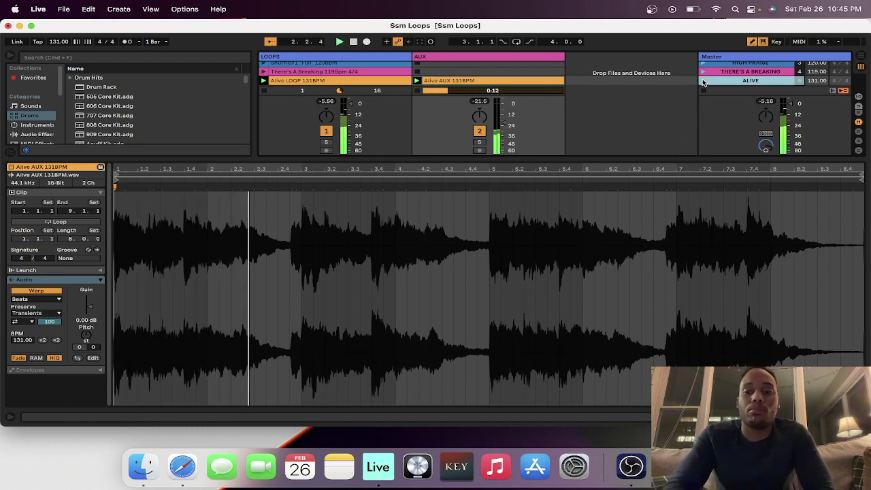
{"action": "key", "text": "super+alt+l"}
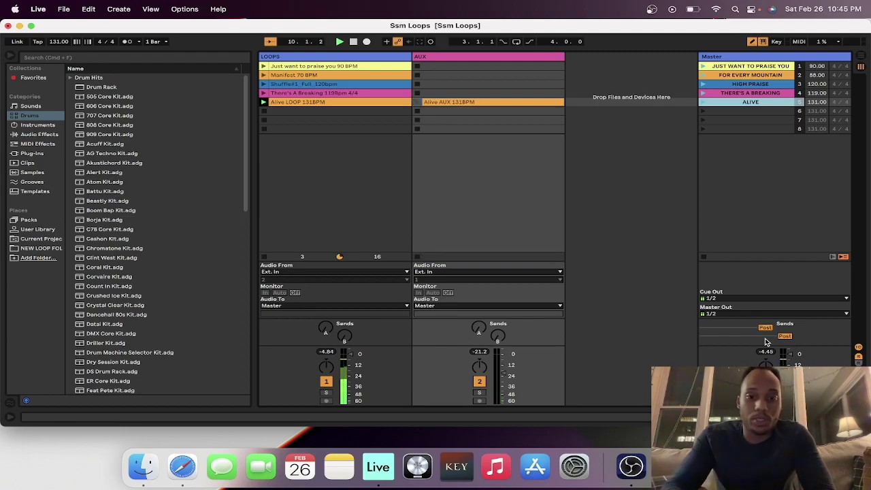
{"action": "double_click", "coordinate": [486, 103]}
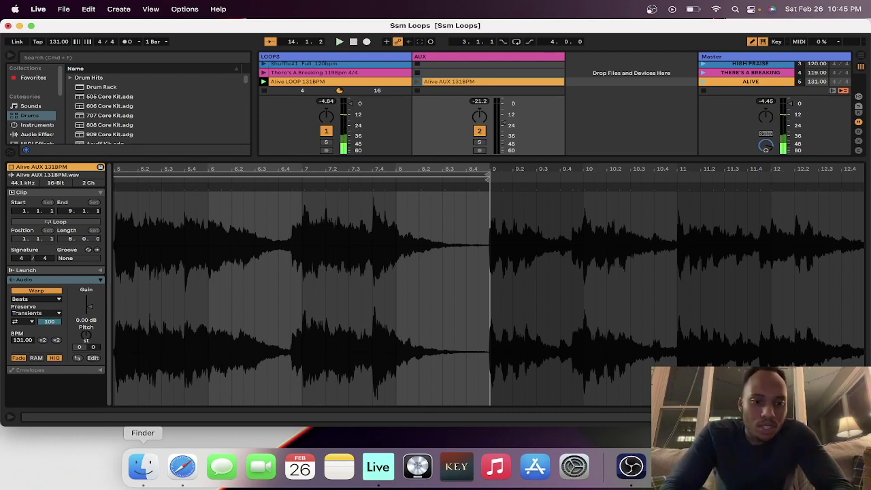
{"action": "left_click", "coordinate": [143, 466]}
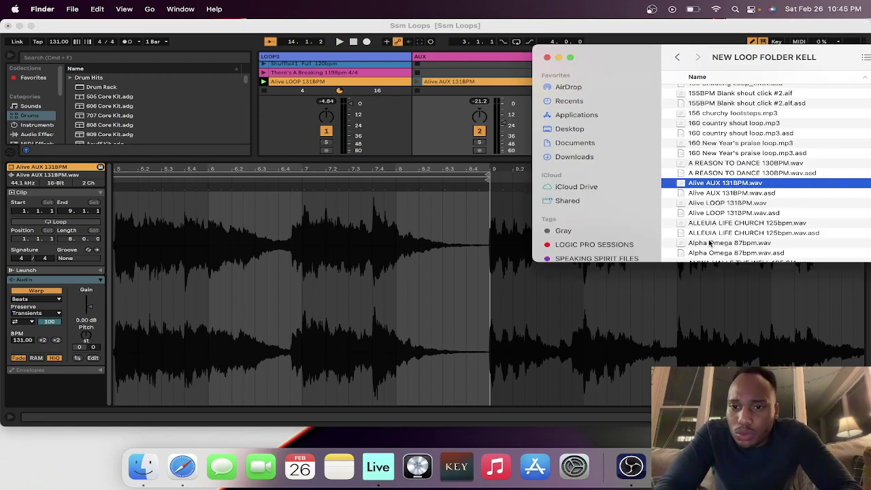
{"action": "scroll", "coordinate": [710, 243], "scroll_direction": "down", "scroll_amount": 3}
{"action": "left_click", "coordinate": [598, 228]}
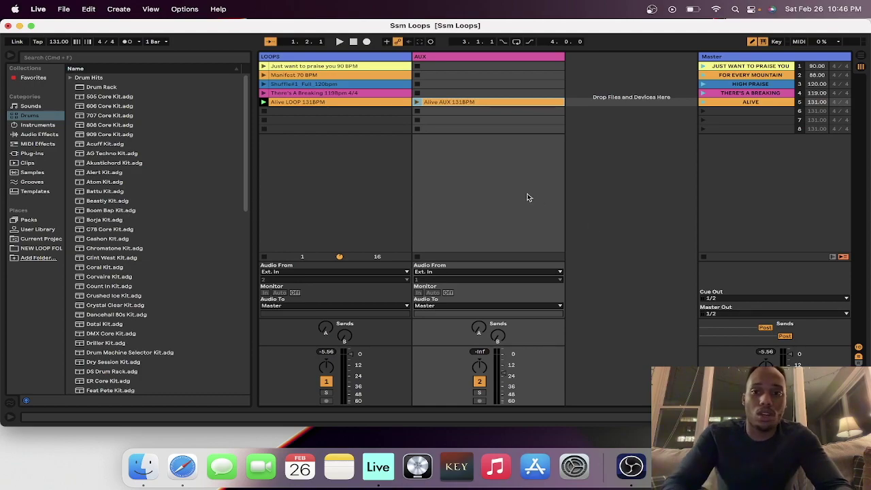
Copy the Alive LOOP and Alive AUX clips into the empty scene 6 slots below
{"action": "left_click", "coordinate": [364, 103]}
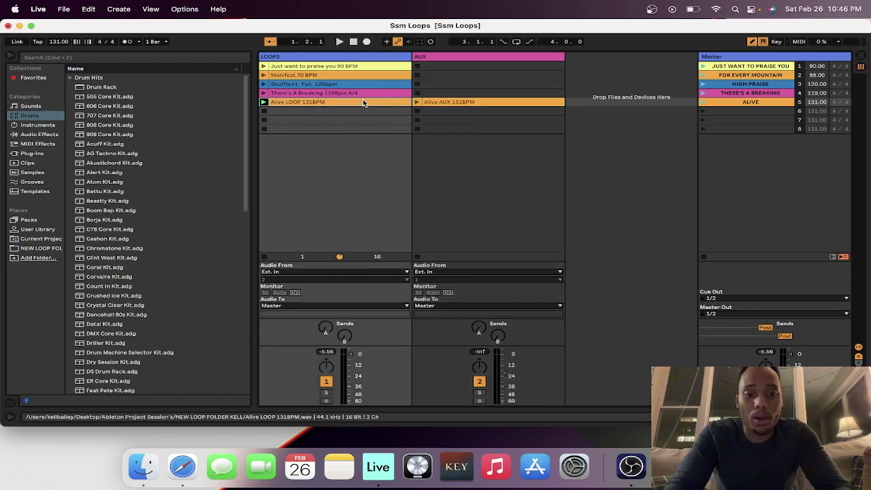
{"action": "left_click_drag", "start_coordinate": [363, 102], "coordinate": [342, 112]}
{"action": "left_click", "coordinate": [455, 102]}
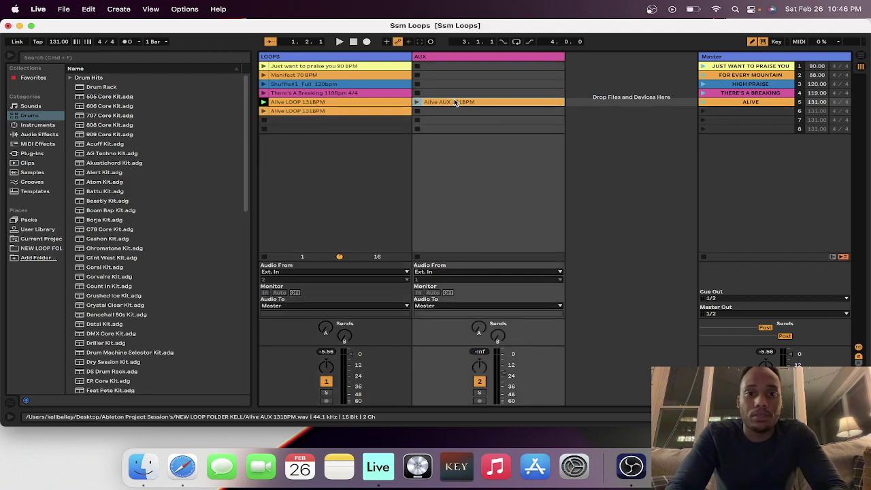
{"action": "left_click_drag", "start_coordinate": [452, 107], "coordinate": [446, 110]}
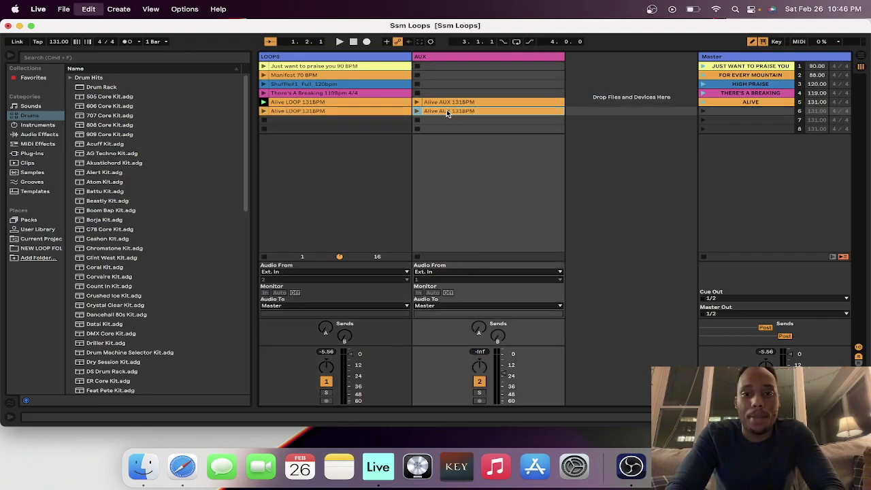
Rename scene 5 to ALIVE INTRO and scene 6 to ALIVE CHORUS
{"action": "left_click", "coordinate": [747, 98]}
{"action": "right_click", "coordinate": [747, 99]}
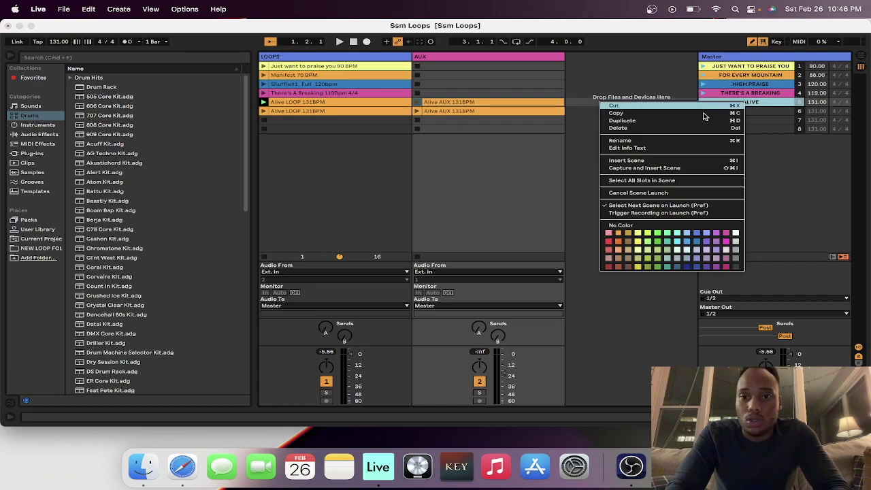
{"action": "left_click", "coordinate": [639, 142]}
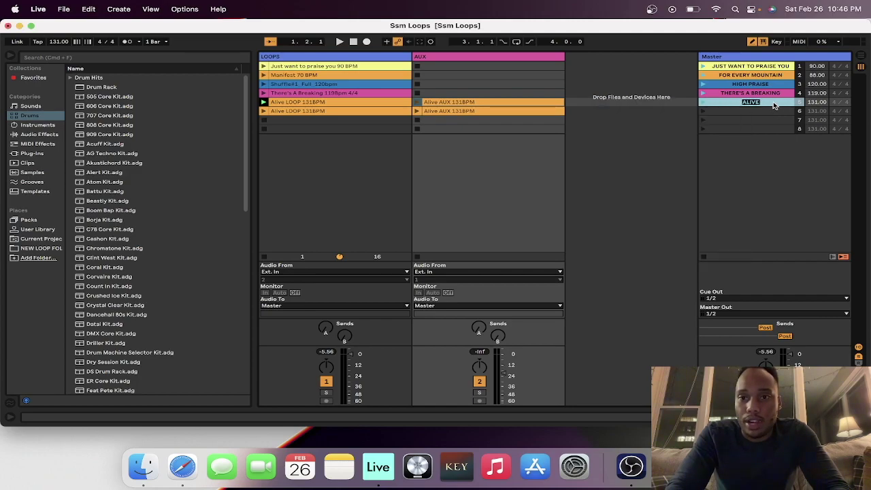
{"action": "type", "text": "INTRO"}
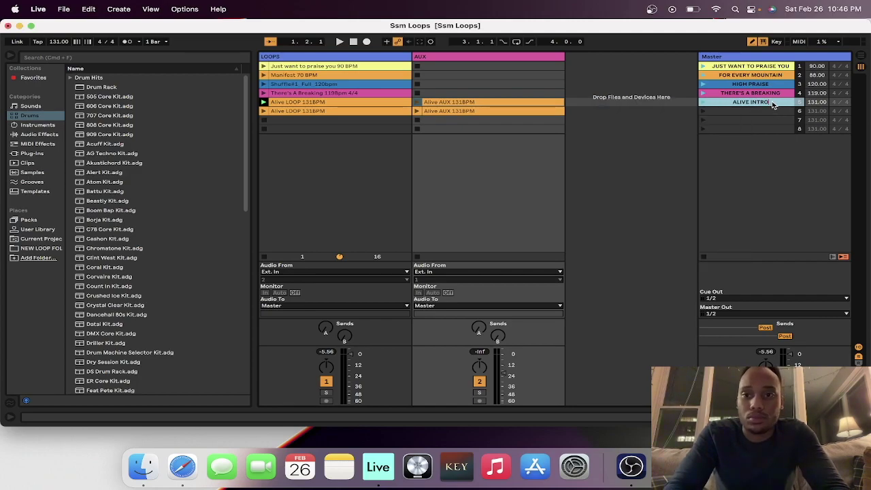
{"action": "key", "text": "Return"}
{"action": "right_click", "coordinate": [727, 115]}
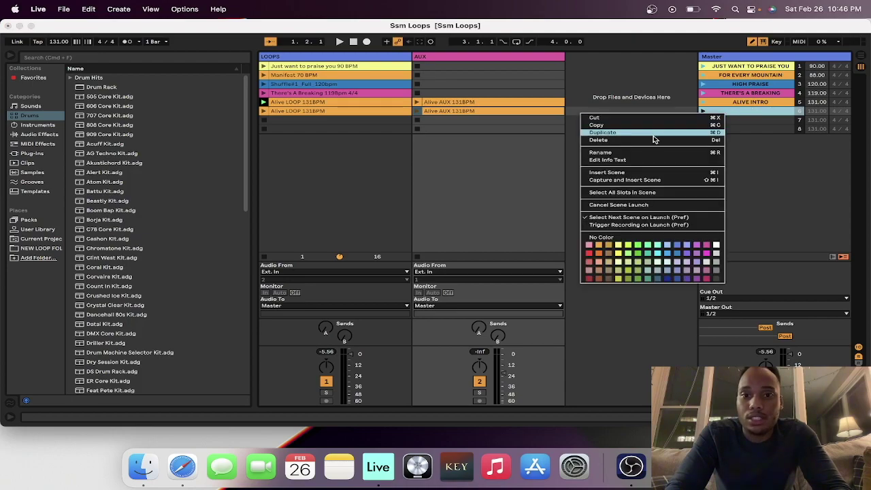
{"action": "left_click", "coordinate": [635, 154]}
{"action": "type", "text": "ALIVE CHORUS"}
{"action": "key", "text": "Return"}
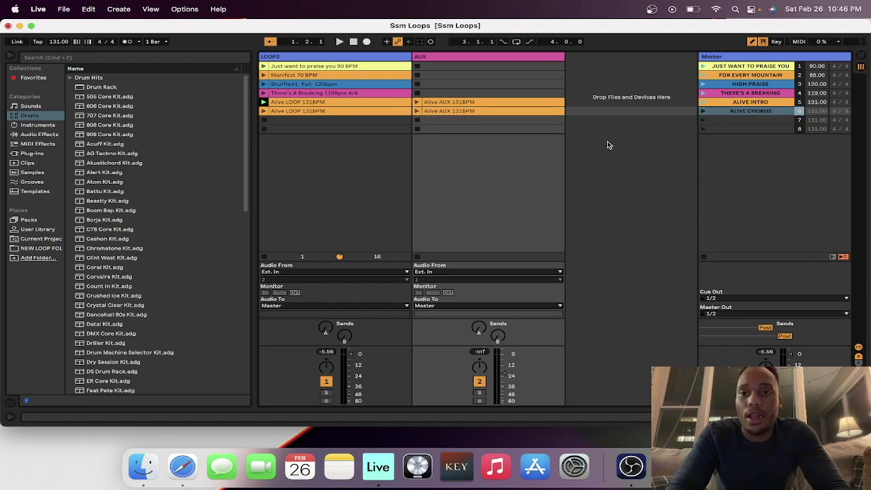
Colour the ALIVE CHORUS scene and its AUX and LOOP clips dark blue
{"action": "left_click", "coordinate": [728, 111]}
{"action": "right_click", "coordinate": [726, 114]}
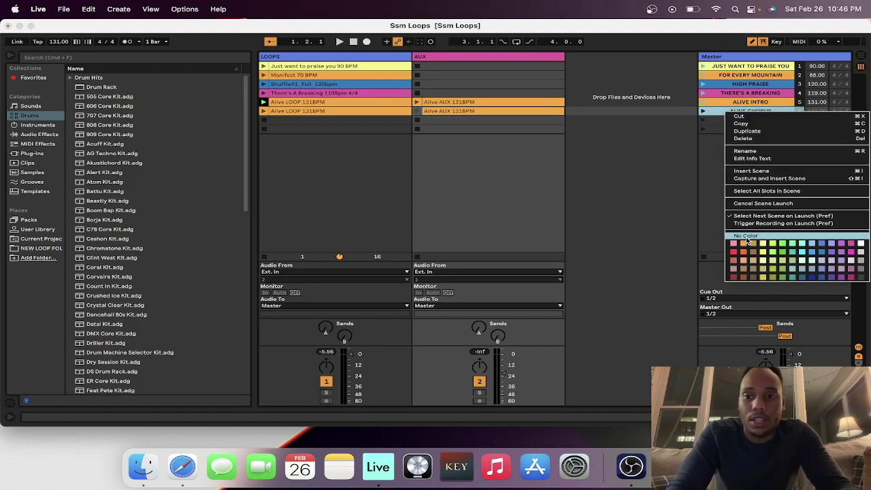
{"action": "left_click", "coordinate": [814, 276]}
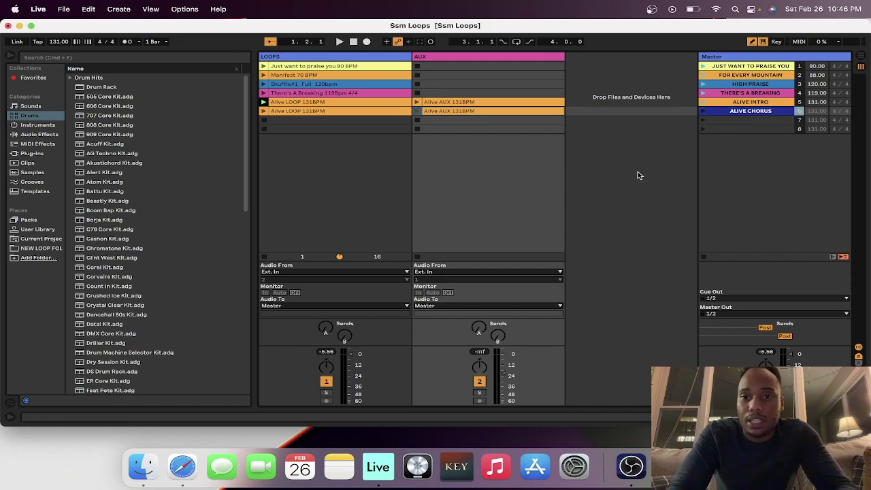
{"action": "right_click", "coordinate": [528, 119]}
{"action": "left_click", "coordinate": [608, 338]}
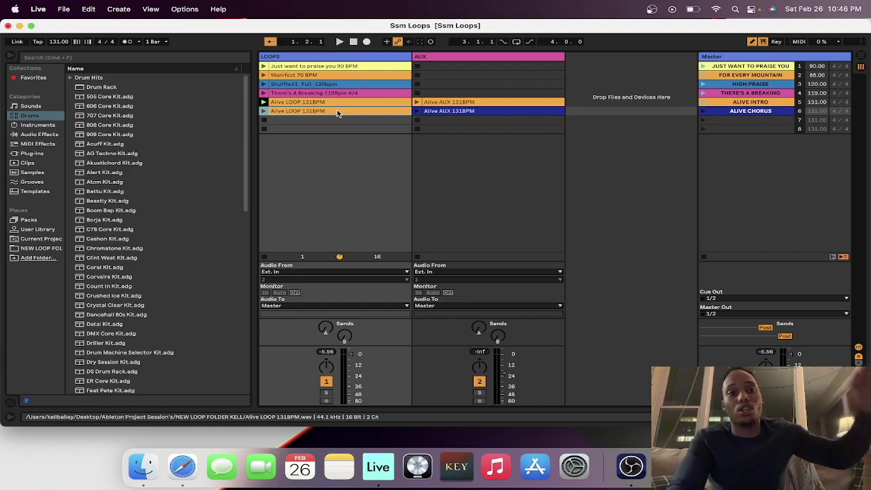
{"action": "right_click", "coordinate": [337, 113]}
{"action": "left_click", "coordinate": [426, 333]}
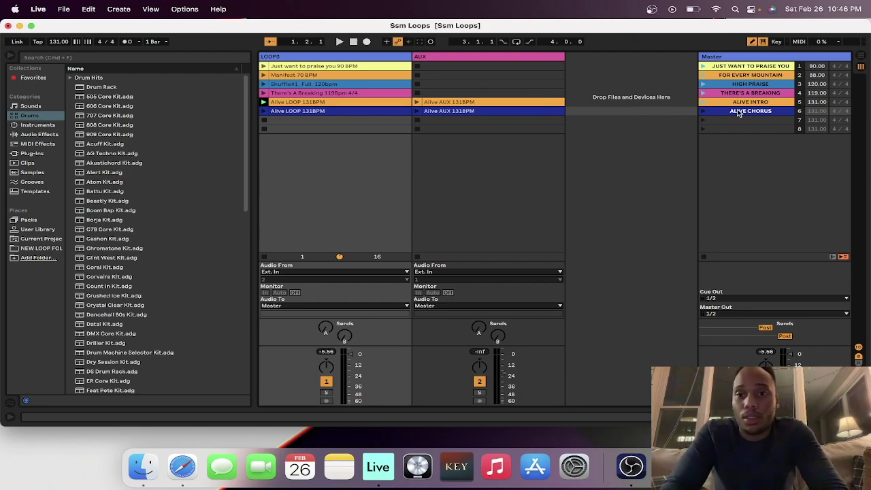
Launch ALIVE CHORUS and open its Alive AUX 131BPM copy to show the waveform
{"action": "left_click", "coordinate": [705, 113]}
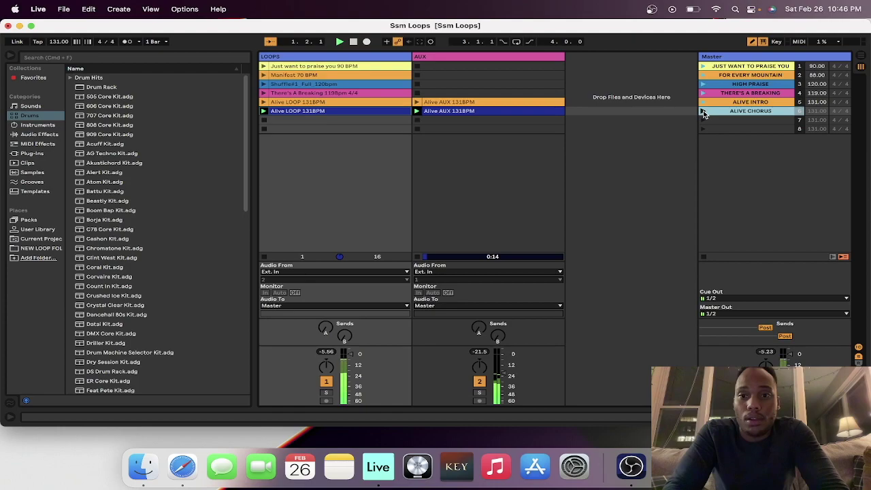
{"action": "double_click", "coordinate": [497, 114]}
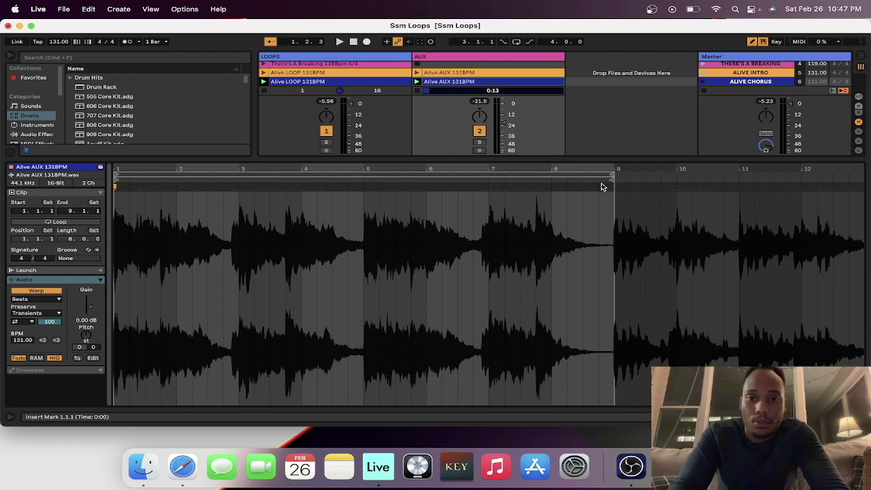
Set the chorus AUX clip to start at bar 9 and loop bars 9–13, then return to the session grid
{"action": "mouse_move", "coordinate": [612, 175]}
{"action": "left_mouse_down"}
{"action": "mouse_move", "coordinate": [348, 176]}
{"action": "mouse_move", "coordinate": [364, 176]}
{"action": "left_mouse_up"}
{"action": "mouse_move", "coordinate": [611, 178]}
{"action": "left_mouse_down"}
{"action": "mouse_move", "coordinate": [364, 178]}
{"action": "mouse_move", "coordinate": [360, 200]}
{"action": "left_mouse_up"}
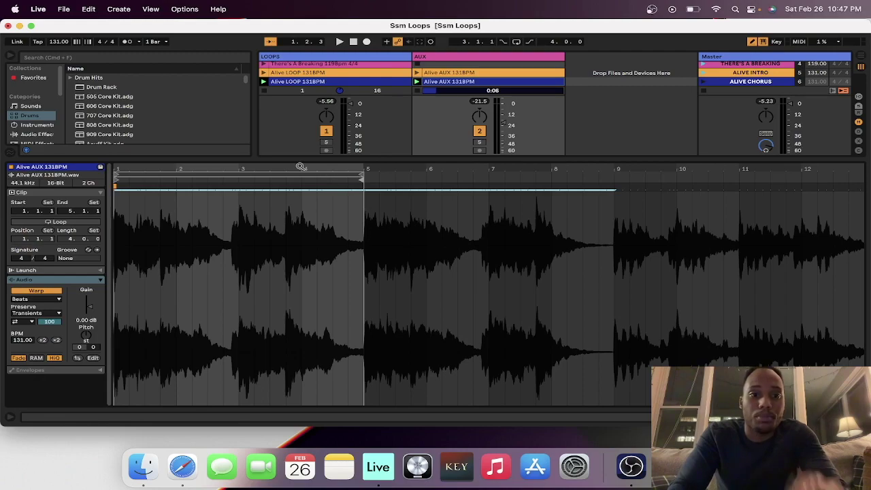
{"action": "left_click", "coordinate": [281, 174]}
{"action": "left_click_drag", "start_coordinate": [281, 174], "coordinate": [778, 164]}
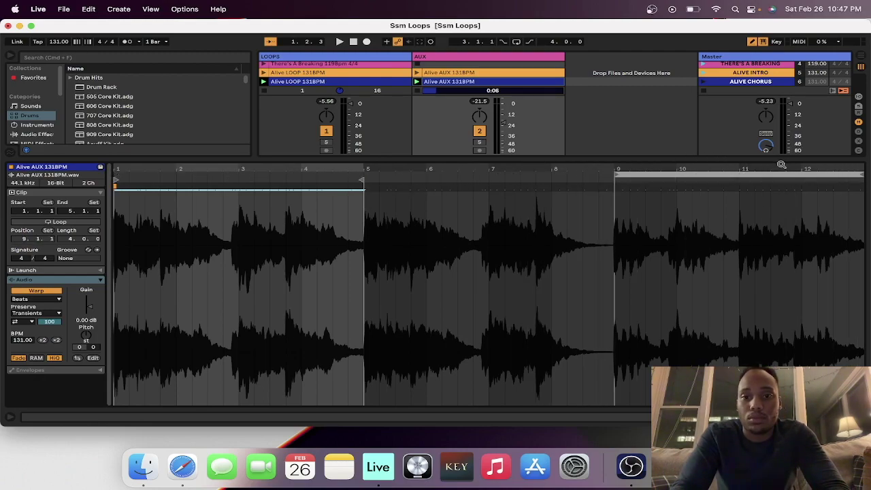
{"action": "left_click_drag", "start_coordinate": [361, 179], "coordinate": [864, 179]}
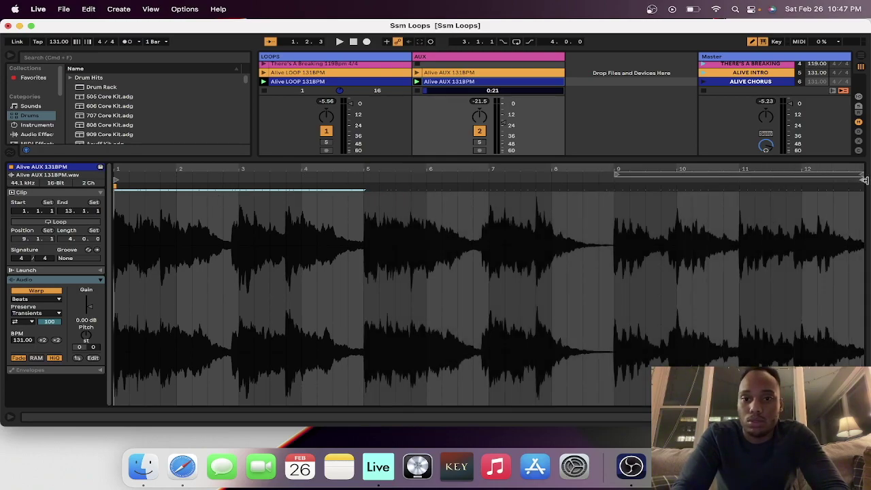
{"action": "left_click_drag", "start_coordinate": [115, 181], "coordinate": [616, 188]}
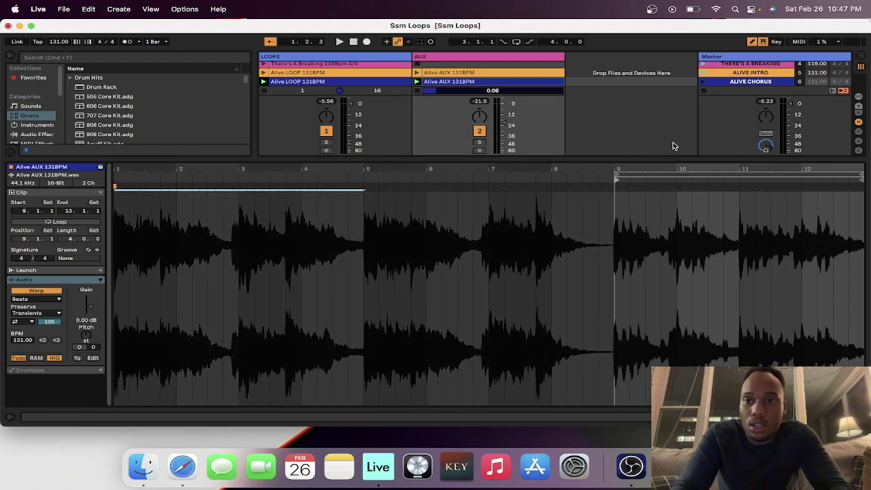
{"action": "scroll", "coordinate": [693, 122], "scroll_direction": "down", "scroll_amount": 2}
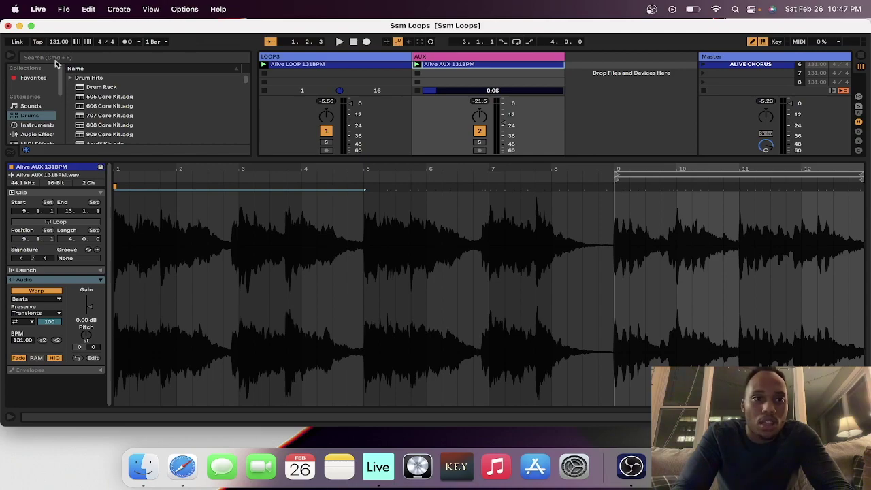
{"action": "key", "text": "super+alt+l"}
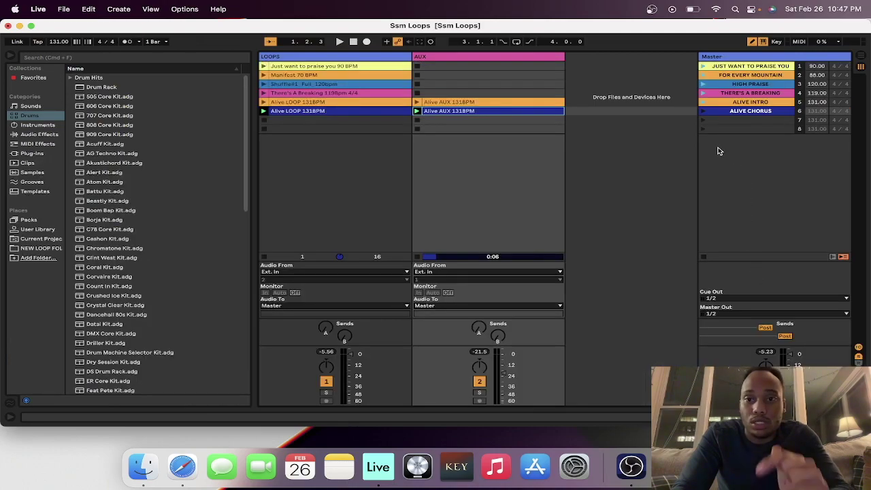